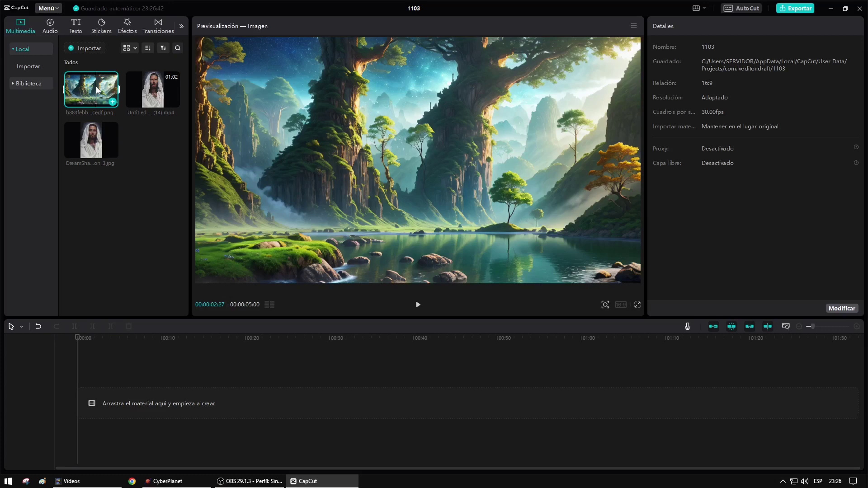
Place the fantasy landscape image at the start of the timeline and enlarge it slightly to fill the frame.
{"action": "left_click_drag", "start_coordinate": [97, 87], "coordinate": [86, 404]}
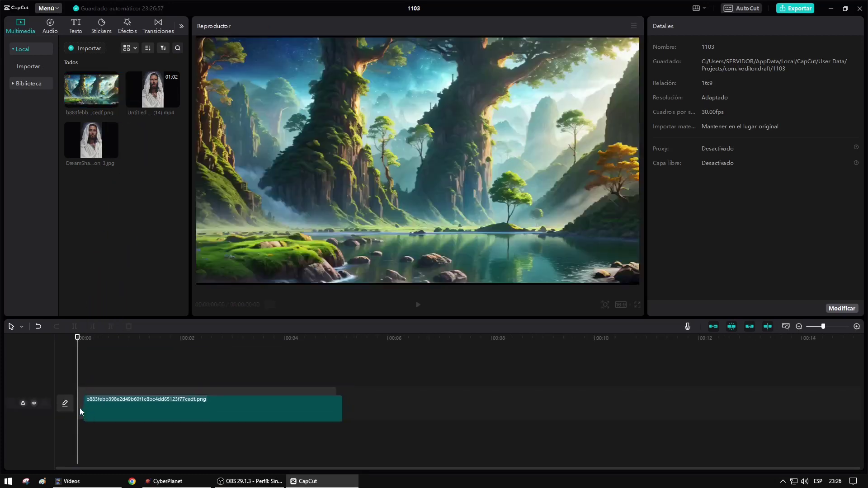
{"action": "left_click", "coordinate": [109, 398]}
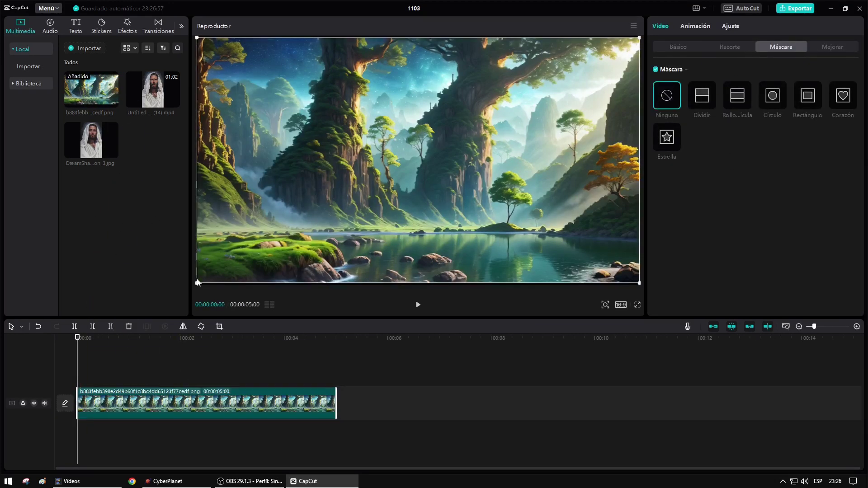
{"action": "left_click_drag", "start_coordinate": [198, 282], "coordinate": [191, 287]}
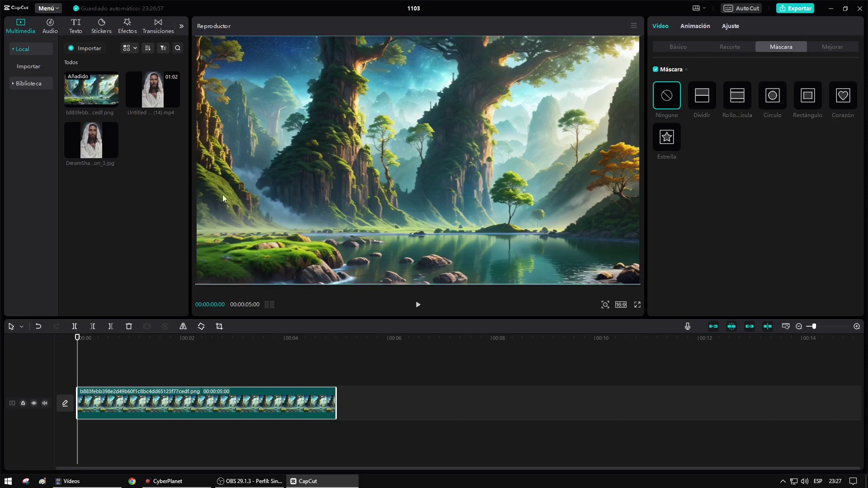
Add the DreamShaper portrait image on a track above the landscape, starting at 00:00.
{"action": "left_click", "coordinate": [157, 95]}
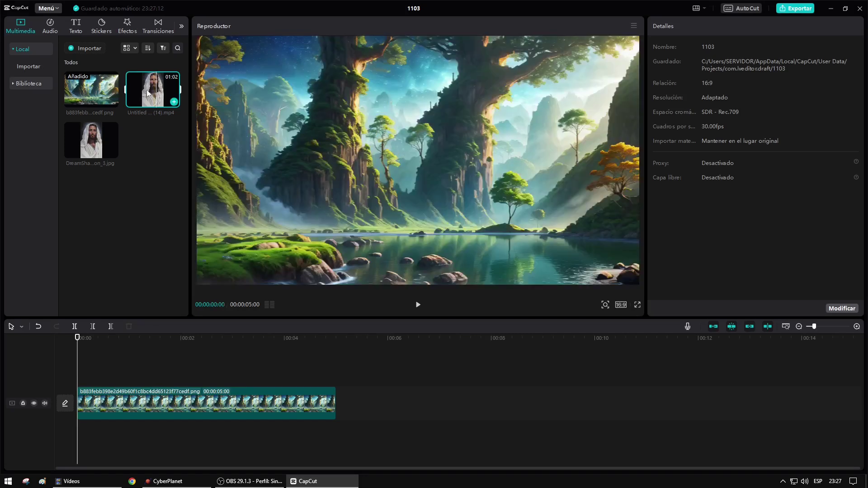
{"action": "left_click", "coordinate": [168, 395]}
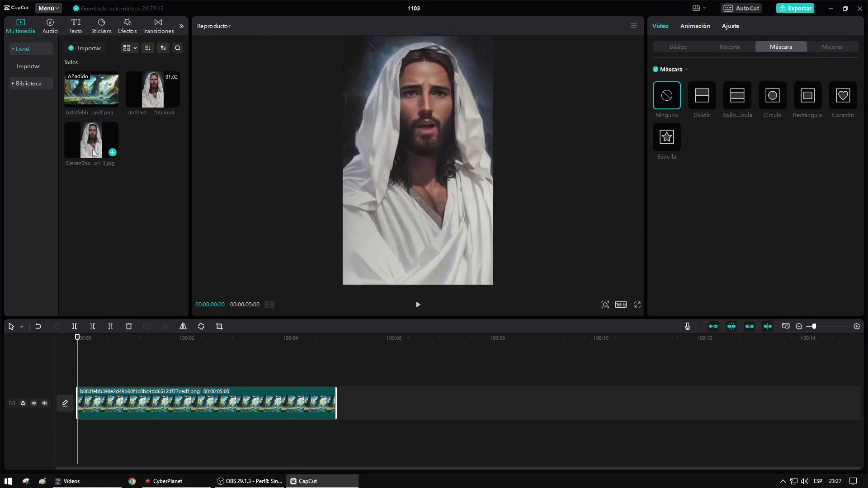
{"action": "left_click_drag", "start_coordinate": [96, 145], "coordinate": [79, 373]}
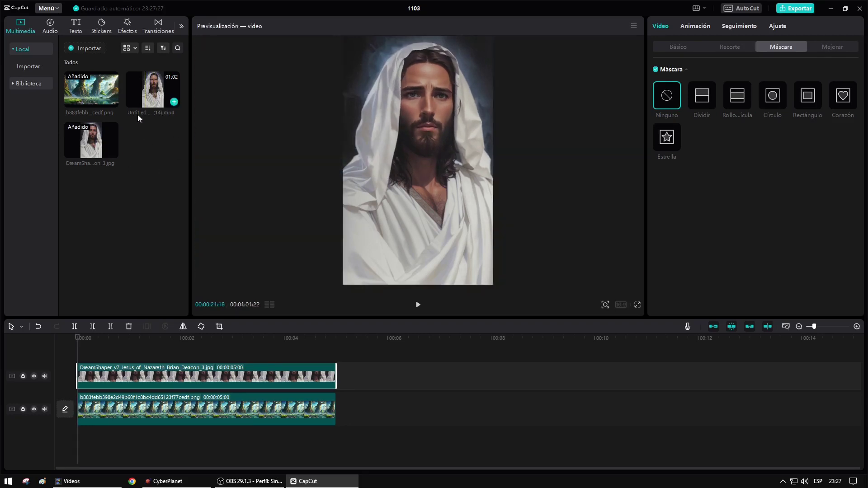
Preview the portrait image and Untitled video (14).mp4, and place the video on a track above the portrait at 00:00.
{"action": "left_click", "coordinate": [95, 145]}
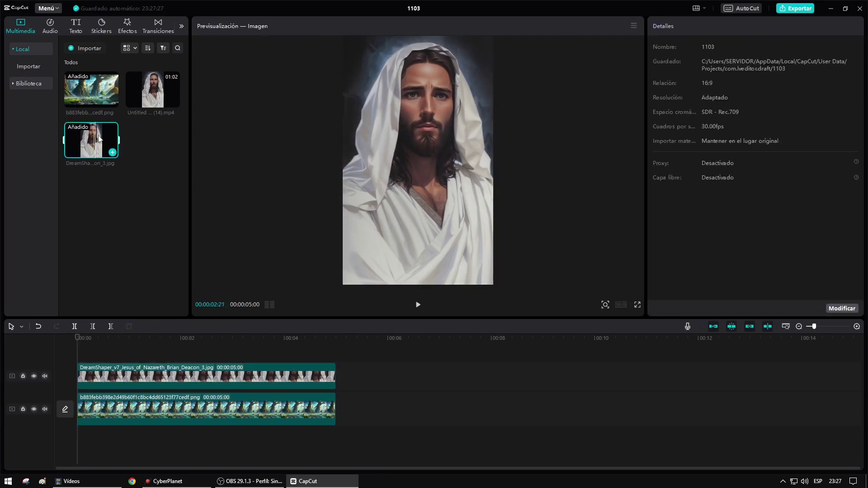
{"action": "left_click", "coordinate": [149, 97]}
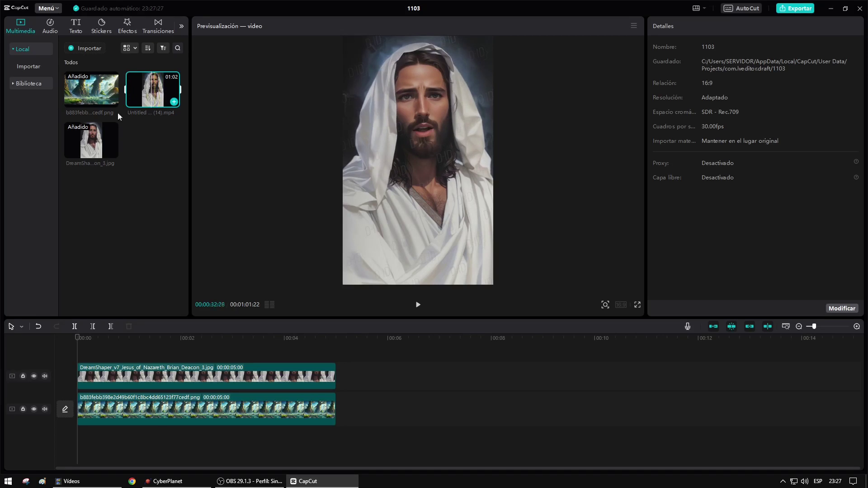
{"action": "left_click", "coordinate": [129, 172]}
{"action": "left_click", "coordinate": [113, 153]}
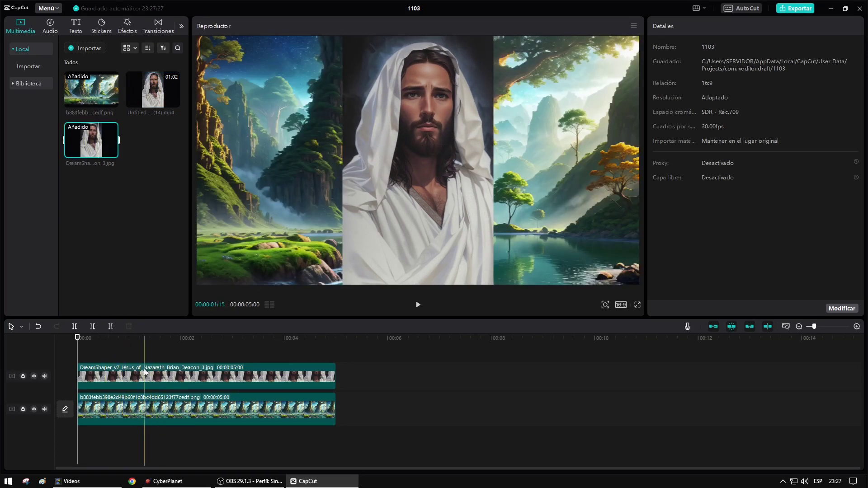
{"action": "left_click_drag", "start_coordinate": [153, 92], "coordinate": [78, 368]}
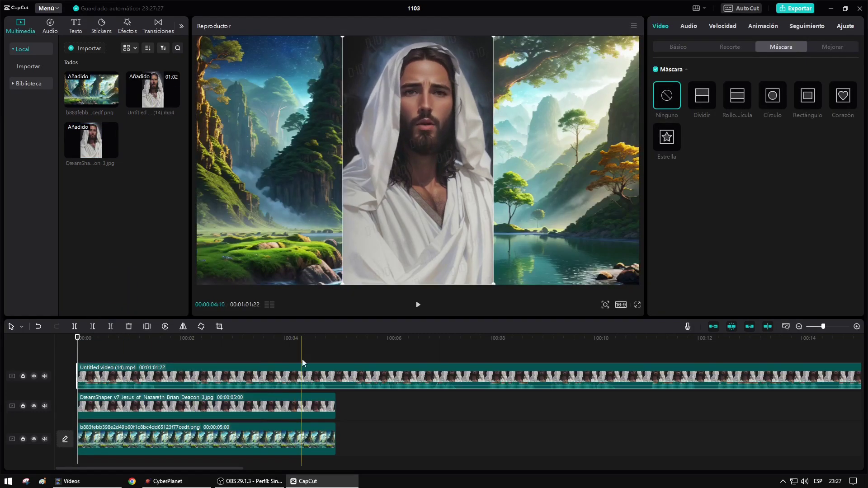
Extend the portrait and landscape images to match the video's 00:01:01:22 length, and return the playhead to the start.
{"action": "scroll", "coordinate": [303, 361], "scroll_direction": "down", "scroll_amount": 4}
{"action": "scroll", "coordinate": [303, 359], "scroll_direction": "down", "scroll_amount": 1}
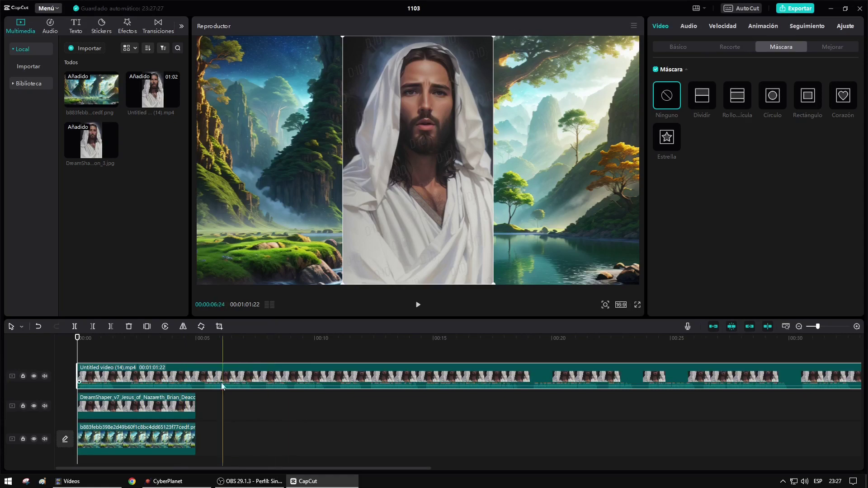
{"action": "scroll", "coordinate": [232, 411], "scroll_direction": "down", "scroll_amount": 3}
{"action": "scroll", "coordinate": [232, 411], "scroll_direction": "down", "scroll_amount": 2}
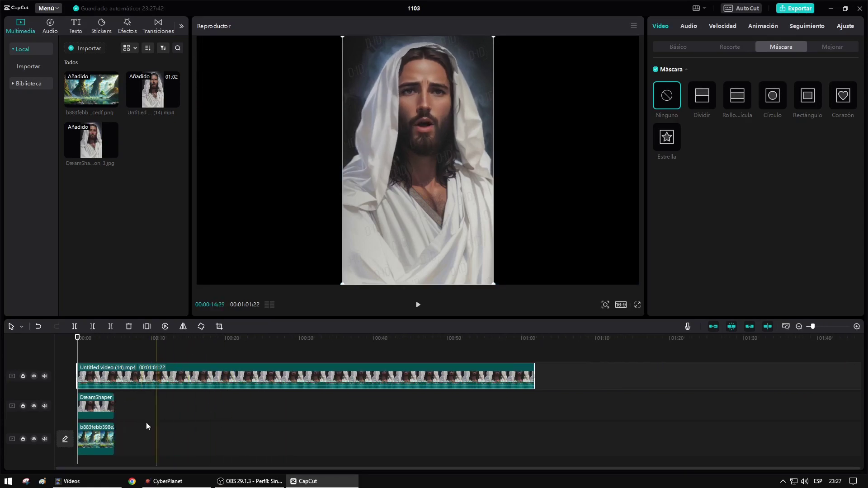
{"action": "left_click_drag", "start_coordinate": [126, 438], "coordinate": [536, 423]}
{"action": "scroll", "coordinate": [294, 365], "scroll_direction": "up", "scroll_amount": 1}
{"action": "scroll", "coordinate": [343, 365], "scroll_direction": "up", "scroll_amount": 2}
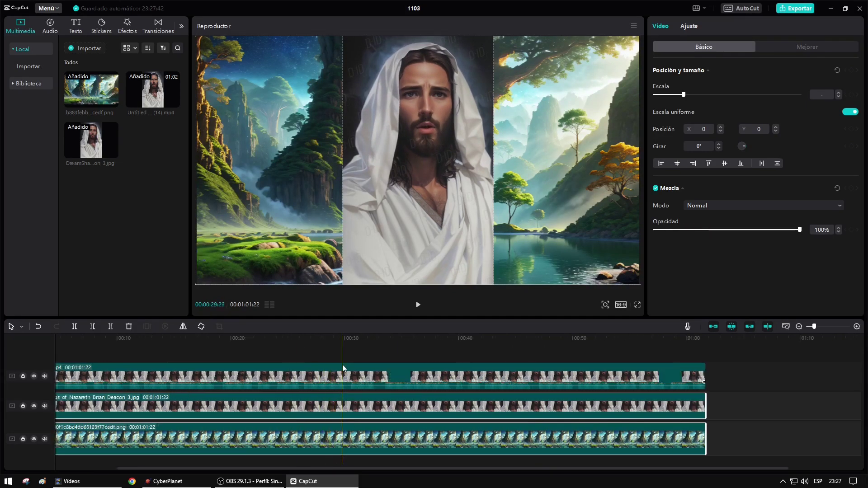
{"action": "scroll", "coordinate": [343, 364], "scroll_direction": "down", "scroll_amount": 1}
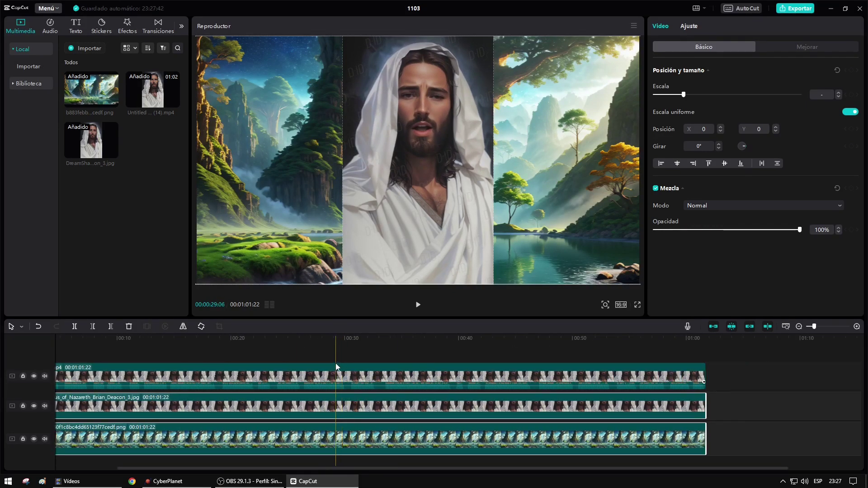
{"action": "scroll", "coordinate": [335, 363], "scroll_direction": "down", "scroll_amount": 1}
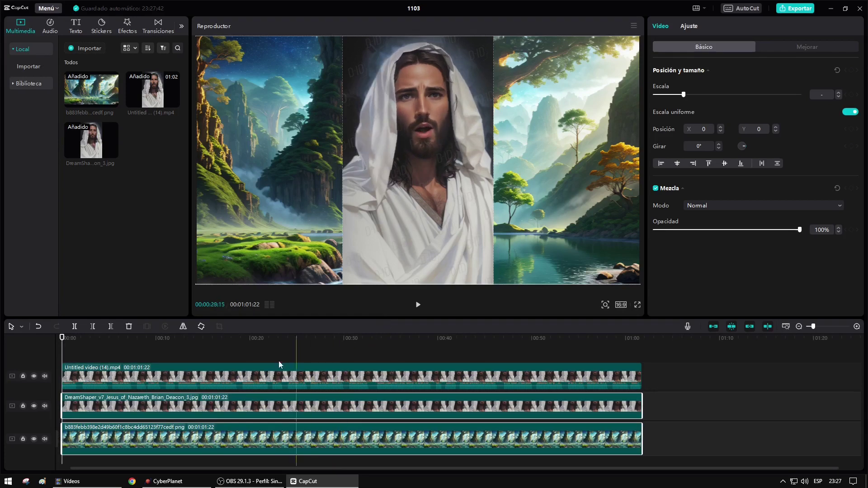
{"action": "left_click", "coordinate": [163, 340]}
{"action": "left_click_drag", "start_coordinate": [168, 342], "coordinate": [39, 340]}
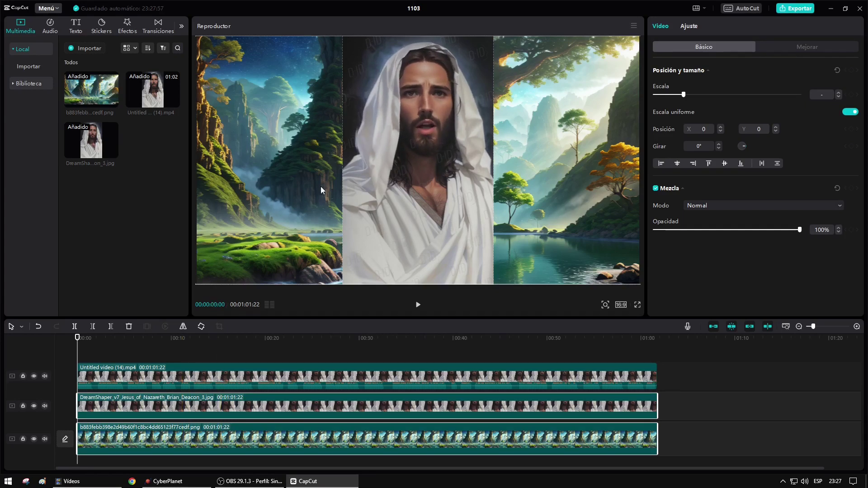
Try a circle mask about 388 by 500 over the face on the Untitled video (14).mp4 clip.
{"action": "left_click", "coordinate": [307, 379]}
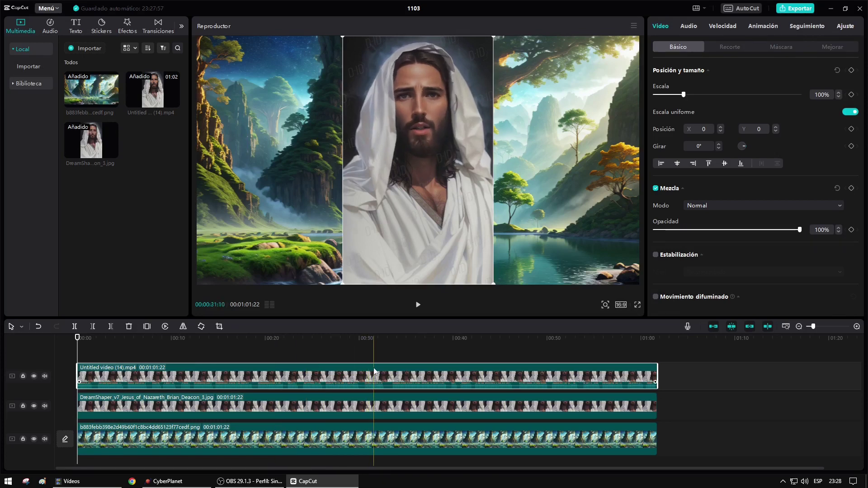
{"action": "left_click", "coordinate": [772, 48]}
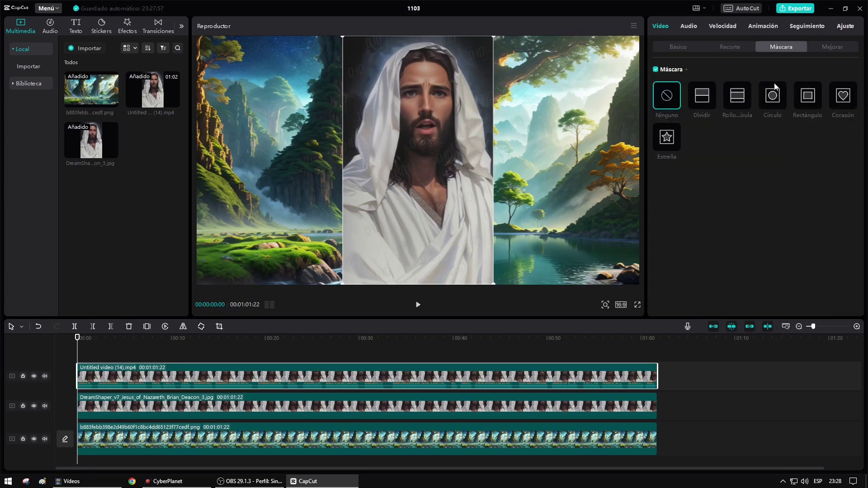
{"action": "left_click", "coordinate": [773, 97]}
{"action": "left_click_drag", "start_coordinate": [435, 163], "coordinate": [438, 146]}
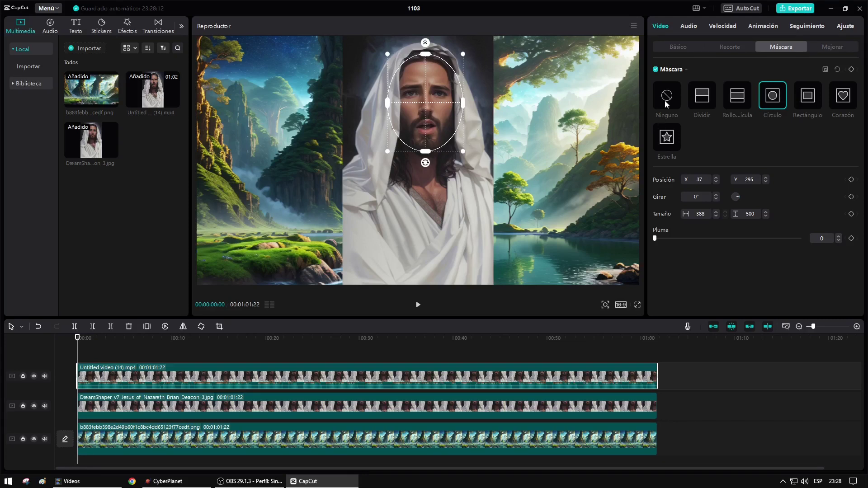
Play a few seconds of the masked video clip and remove its circle mask.
{"action": "left_click", "coordinate": [679, 47]}
{"action": "left_click", "coordinate": [418, 304]}
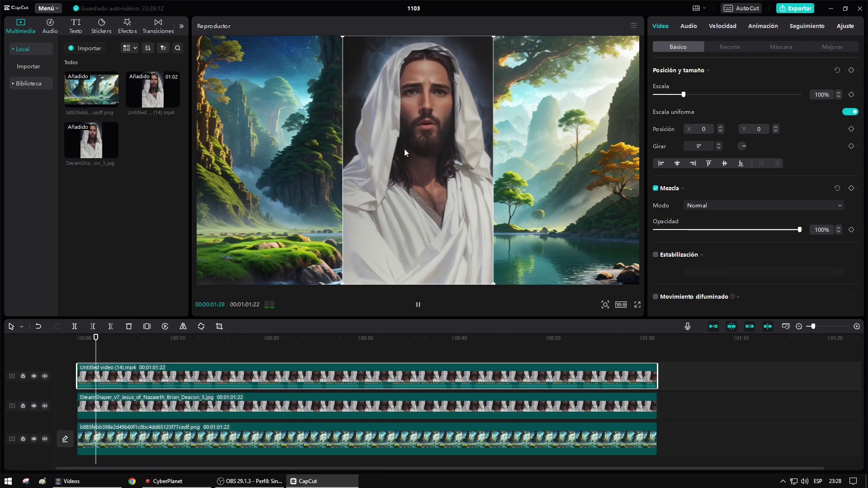
{"action": "left_click", "coordinate": [418, 304]}
{"action": "left_click", "coordinate": [778, 49]}
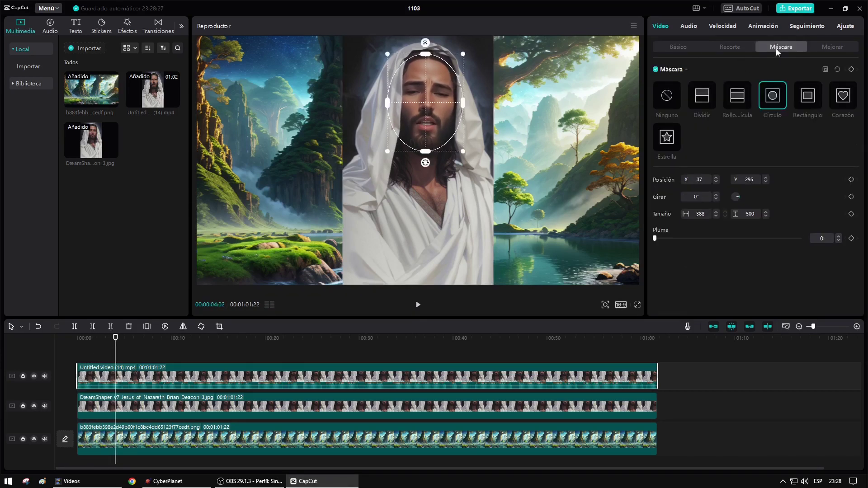
{"action": "left_click", "coordinate": [671, 100]}
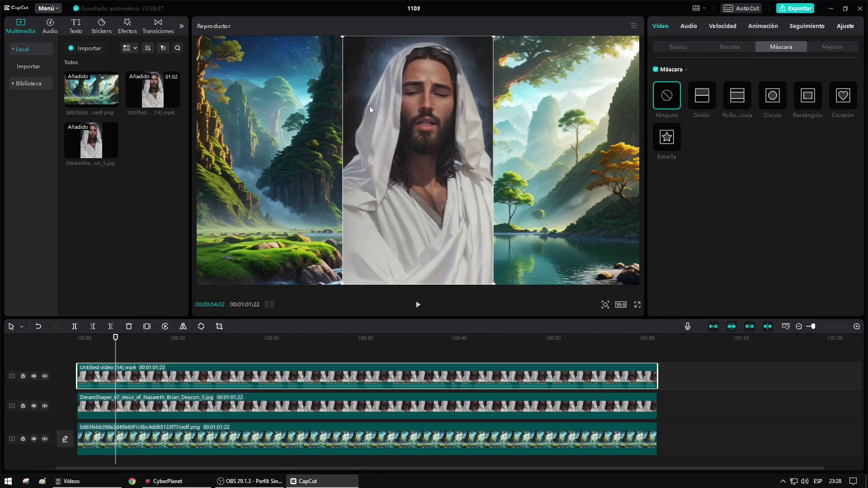
Apply a circle mask around the face on the video clip, about 388 by 595 at X 30, Y 304, with feather 5.
{"action": "left_click", "coordinate": [773, 95]}
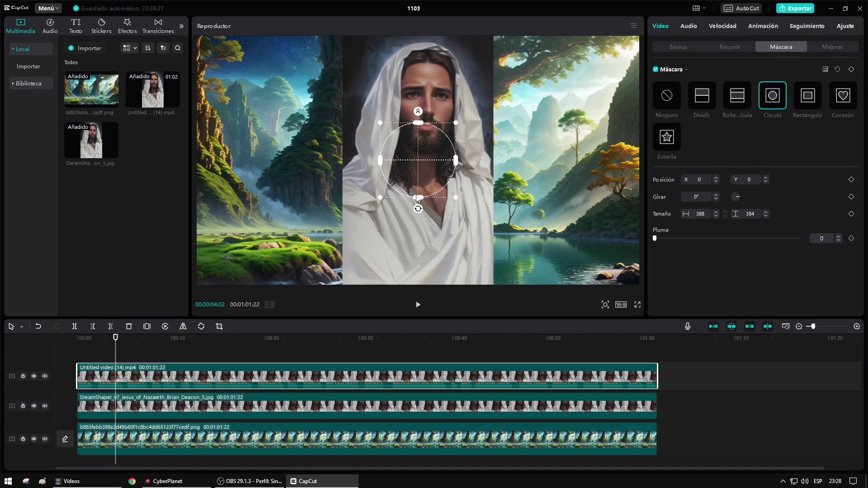
{"action": "left_click_drag", "start_coordinate": [436, 99], "coordinate": [430, 93]}
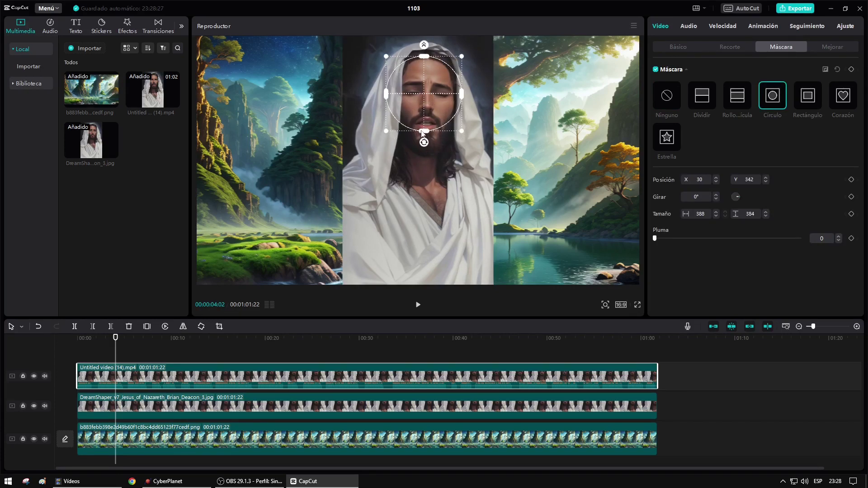
{"action": "left_click_drag", "start_coordinate": [420, 134], "coordinate": [434, 155]}
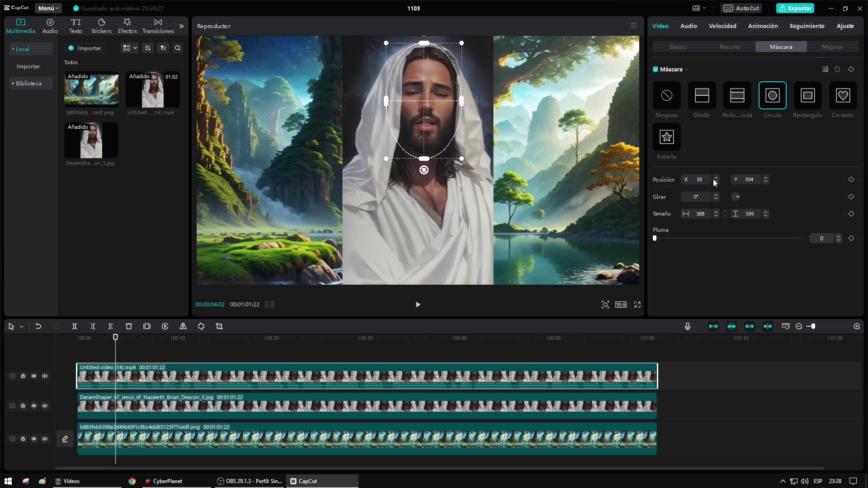
{"action": "left_click", "coordinate": [827, 238]}
{"action": "type", "text": "5"}
{"action": "key", "text": "Return"}
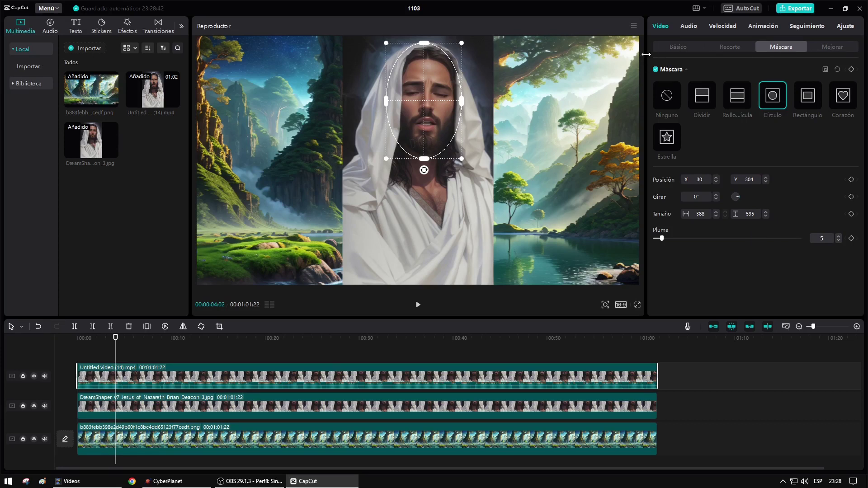
Enable automatic cutout on both the video clip and the DreamShaper portrait image to remove their backgrounds.
{"action": "left_click", "coordinate": [680, 47]}
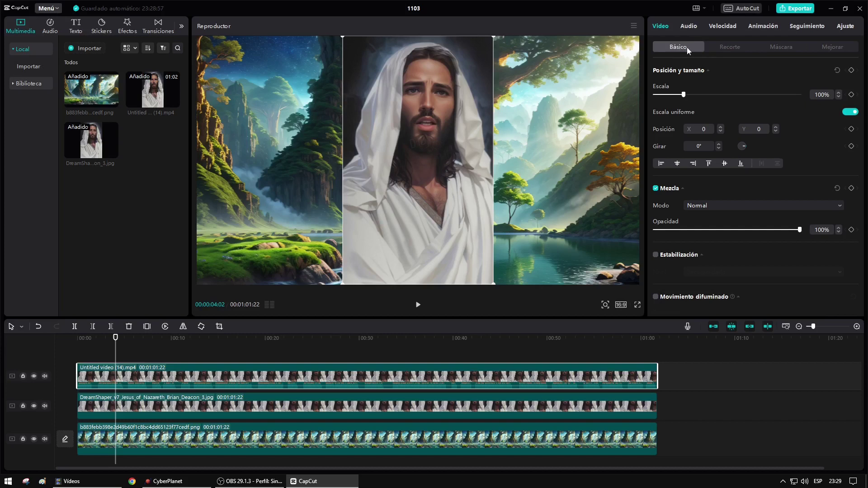
{"action": "left_click", "coordinate": [737, 47]}
{"action": "left_click", "coordinate": [655, 156]}
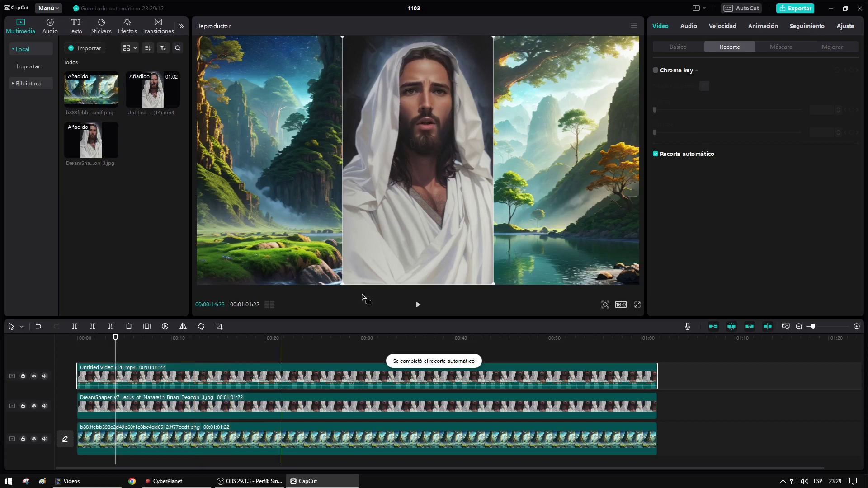
{"action": "left_click", "coordinate": [163, 405]}
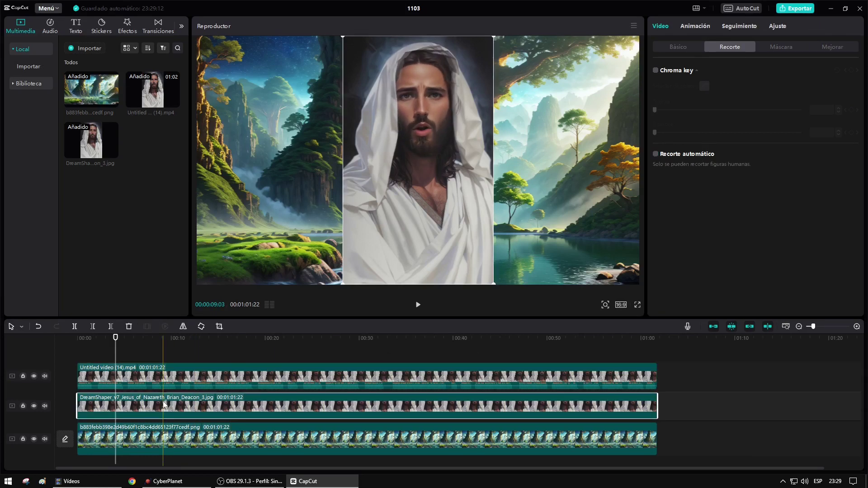
{"action": "left_click", "coordinate": [656, 156]}
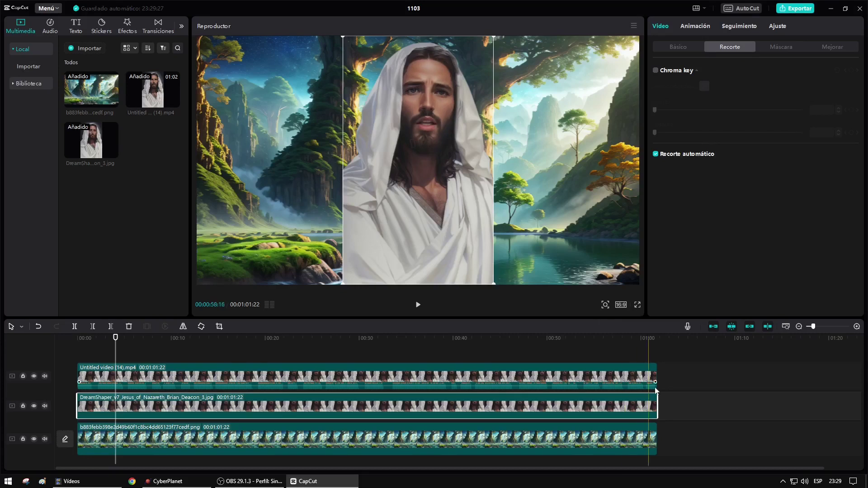
Shift the portrait image aside at 00:44 to expose the masked face layer, and undo the move.
{"action": "left_click", "coordinate": [491, 360]}
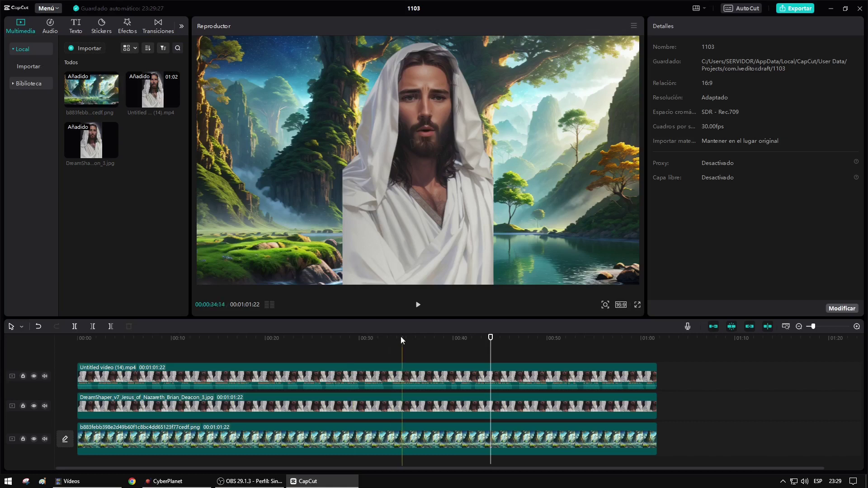
{"action": "left_click", "coordinate": [386, 405]}
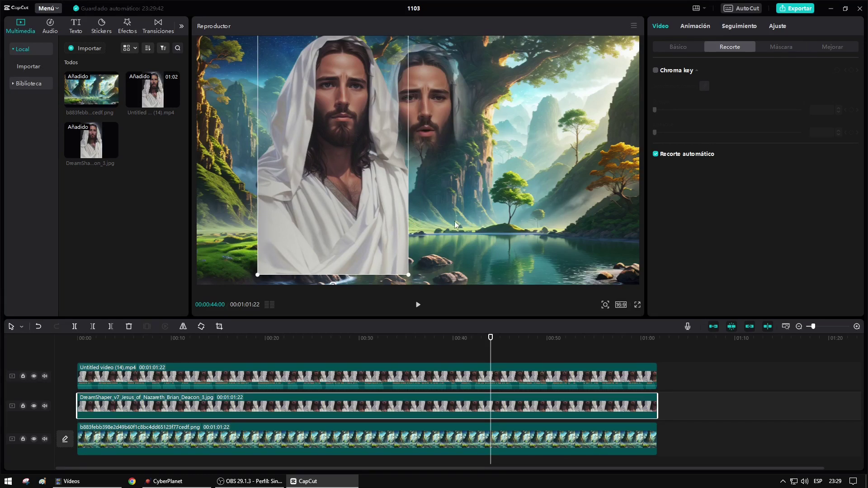
{"action": "key", "text": "ctrl+z"}
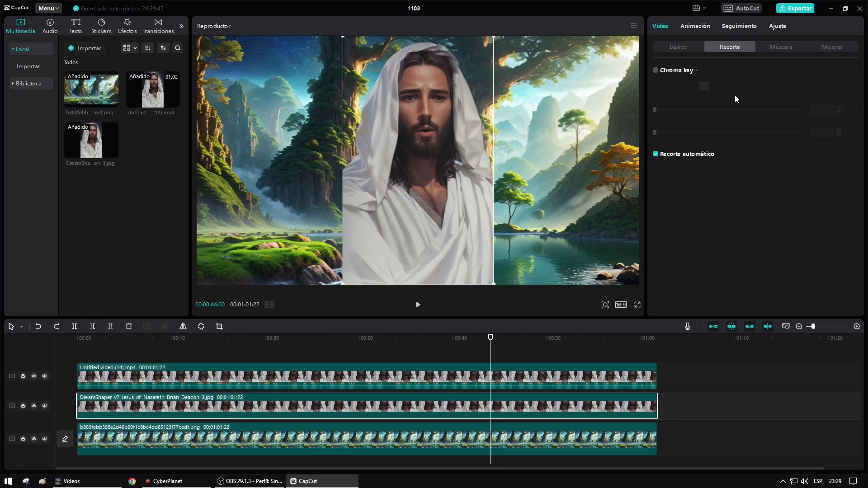
Apply a filmstrip mask to the DreamShaper portrait image, rotated to -90° with feather 10.
{"action": "left_click", "coordinate": [781, 50]}
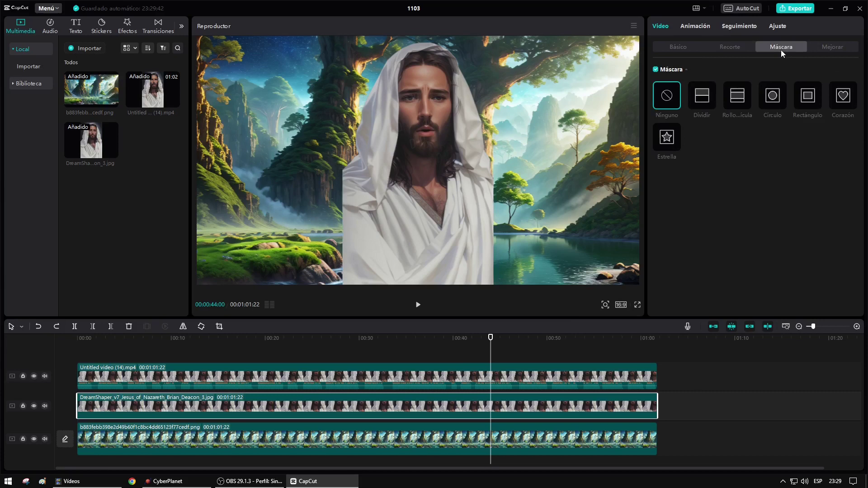
{"action": "left_click", "coordinate": [736, 104]}
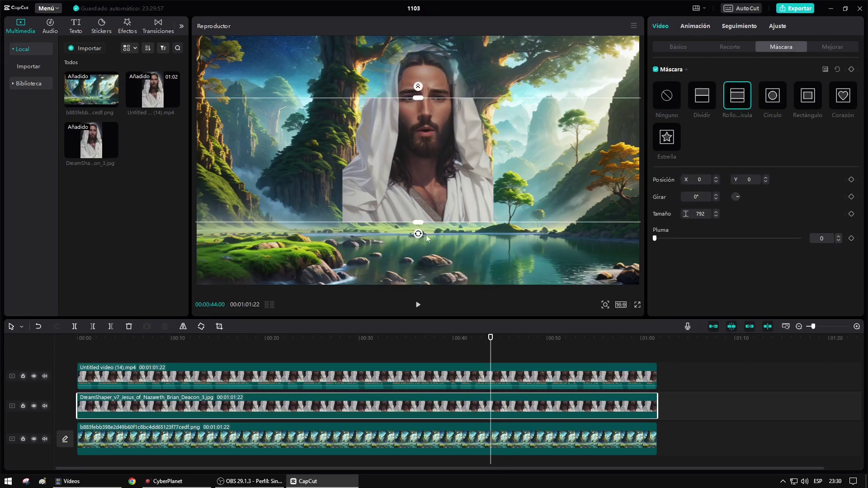
{"action": "left_click_drag", "start_coordinate": [419, 235], "coordinate": [435, 239]}
{"action": "left_click_drag", "start_coordinate": [511, 232], "coordinate": [552, 161]}
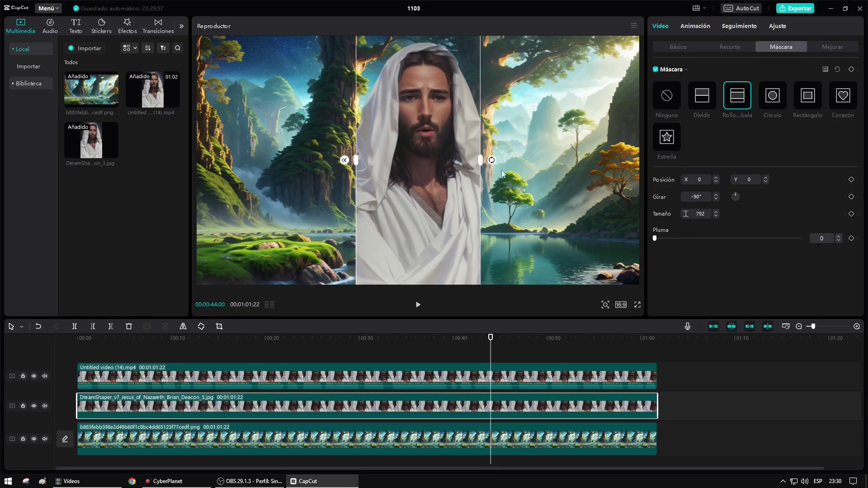
{"action": "left_click", "coordinate": [840, 237]}
{"action": "left_click", "coordinate": [839, 237]}
{"action": "left_click", "coordinate": [839, 236]}
{"action": "left_click", "coordinate": [840, 236]}
{"action": "left_click", "coordinate": [839, 236]}
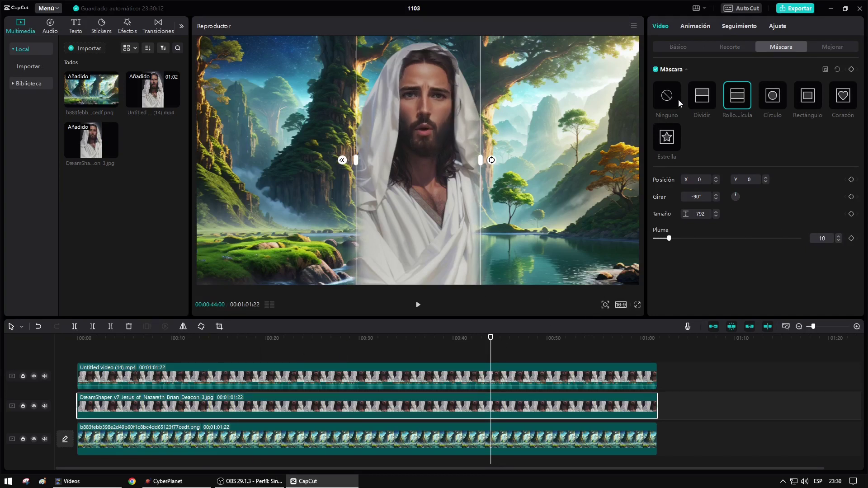
Check the feathered edges of the portrait in a full-screen preview at 00:44.
{"action": "left_click", "coordinate": [675, 48]}
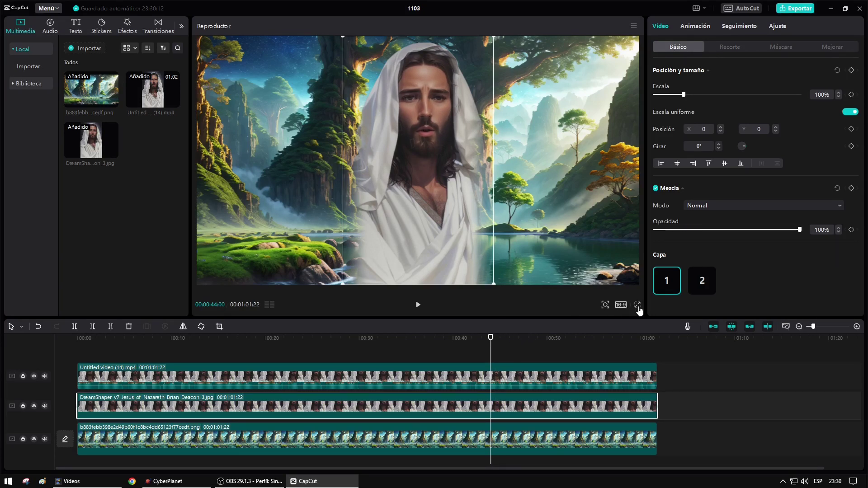
{"action": "left_click", "coordinate": [638, 306]}
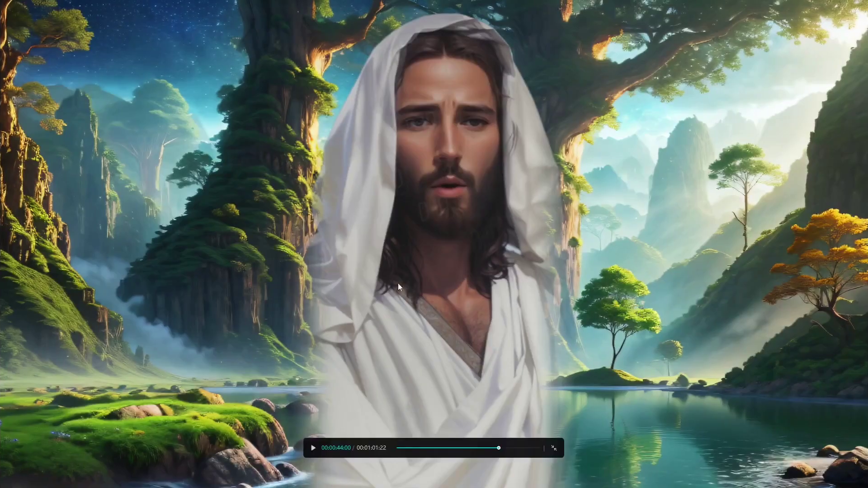
{"action": "key", "text": "Escape"}
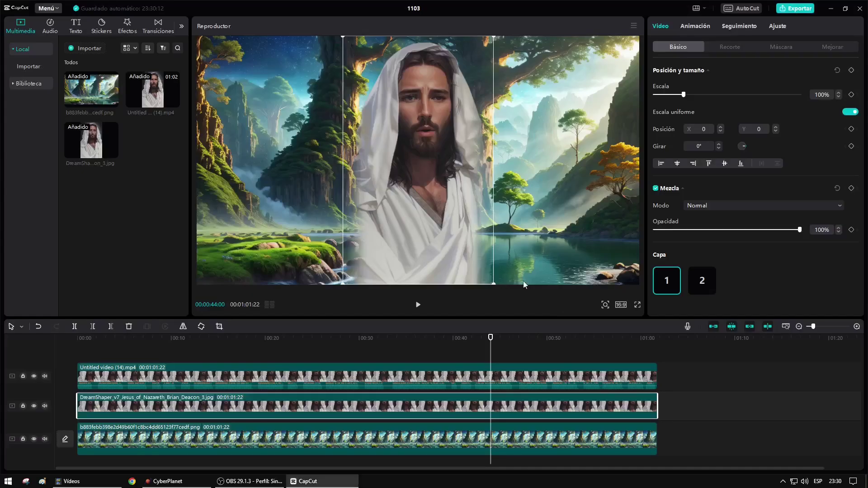
Enable face retouching on the video clip with smoothing at 100 and teeth whitening at 100.
{"action": "left_click", "coordinate": [397, 378]}
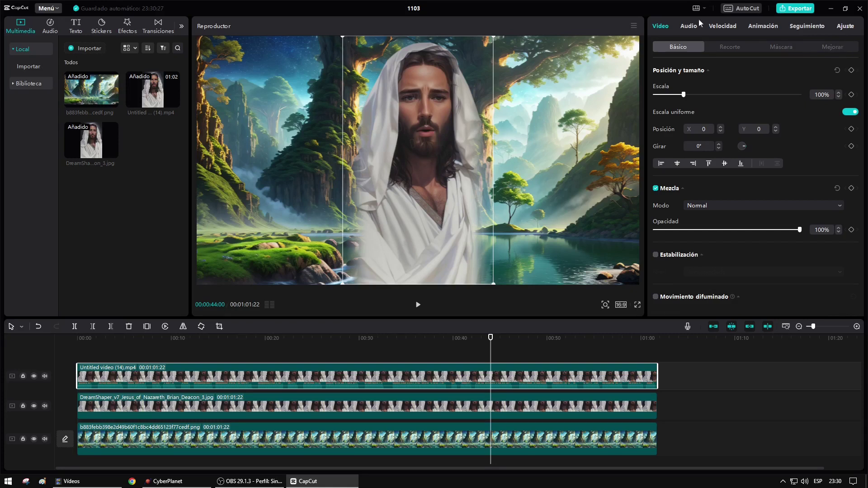
{"action": "left_click", "coordinate": [840, 46]}
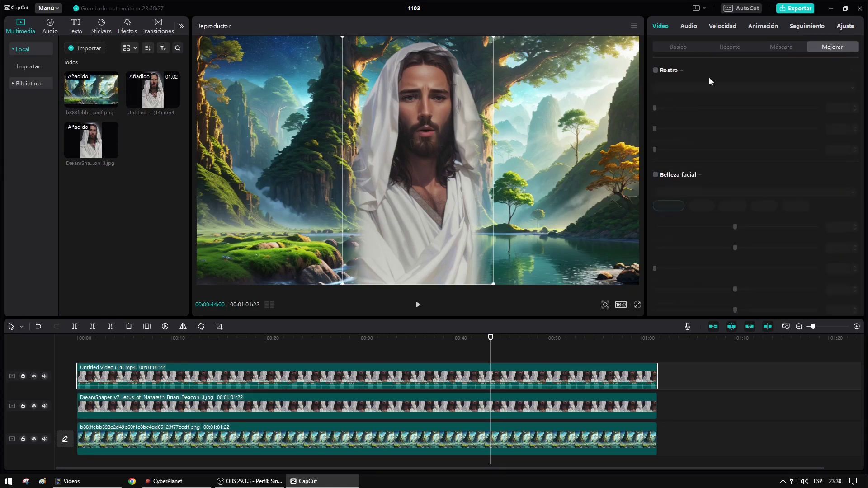
{"action": "left_click", "coordinate": [656, 71]}
{"action": "left_click_drag", "start_coordinate": [658, 108], "coordinate": [761, 109]}
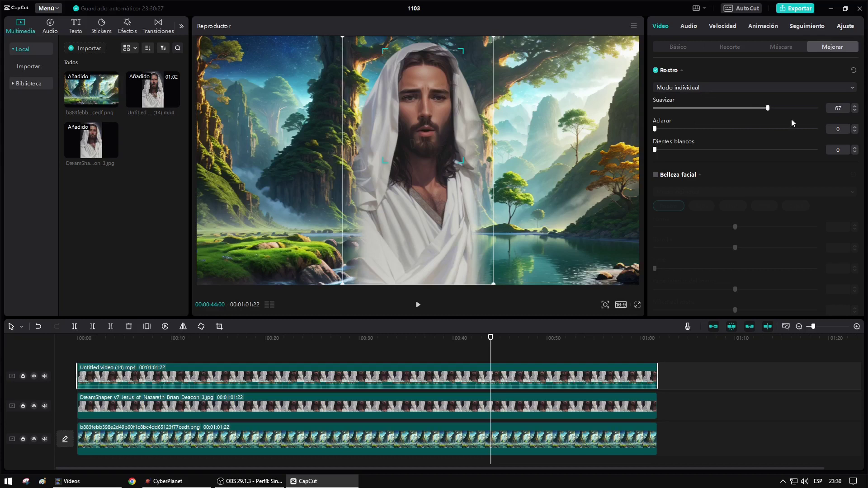
{"action": "left_click_drag", "start_coordinate": [657, 151], "coordinate": [789, 150]}
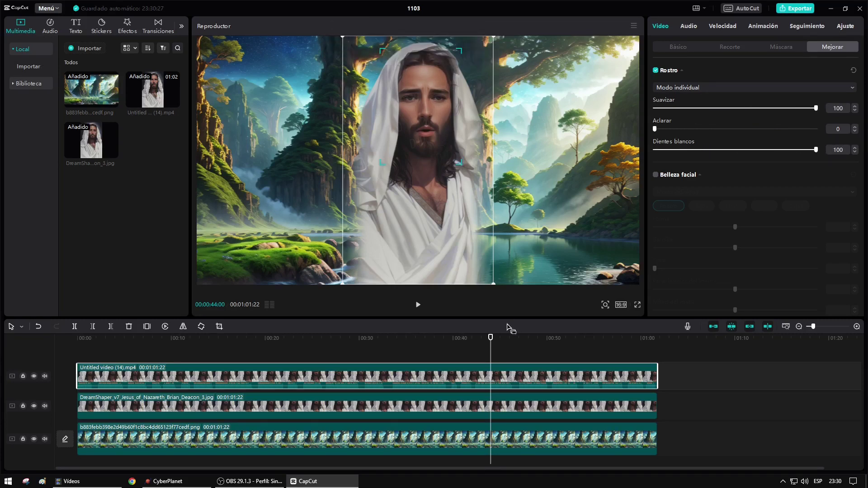
Play the retouched video from about 00:08 to 00:16 to check the face.
{"action": "left_click_drag", "start_coordinate": [492, 339], "coordinate": [156, 338]}
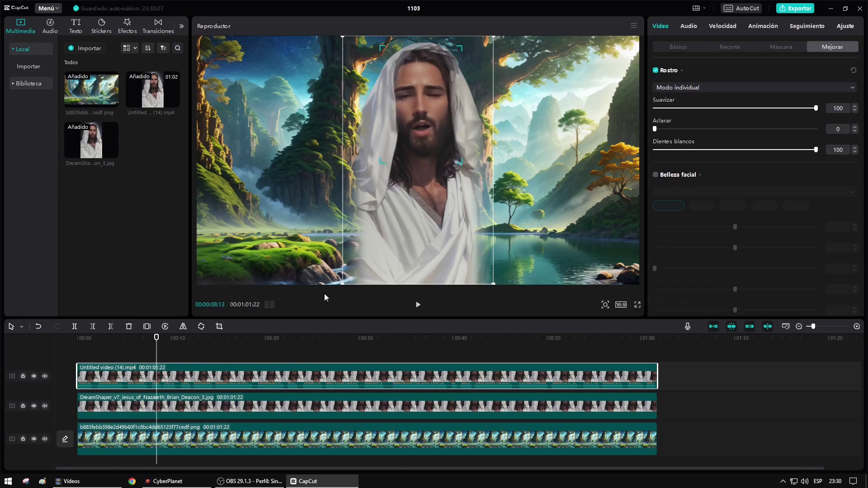
{"action": "left_click", "coordinate": [418, 304]}
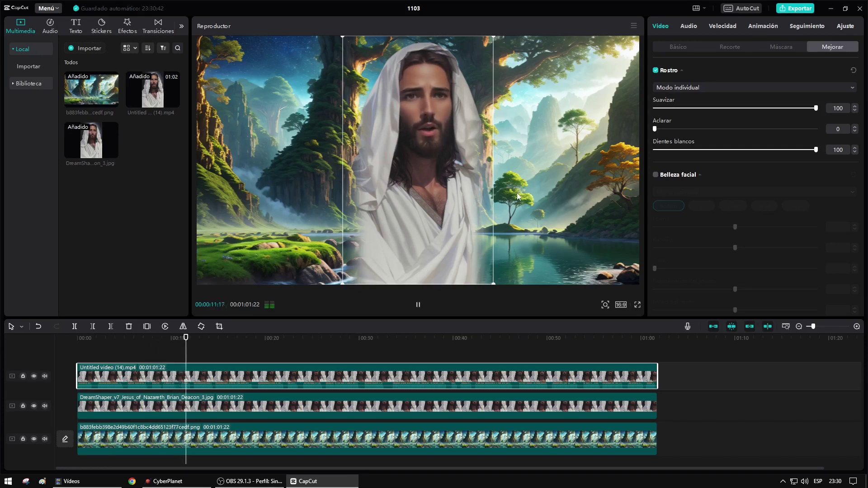
{"action": "left_click", "coordinate": [419, 305]}
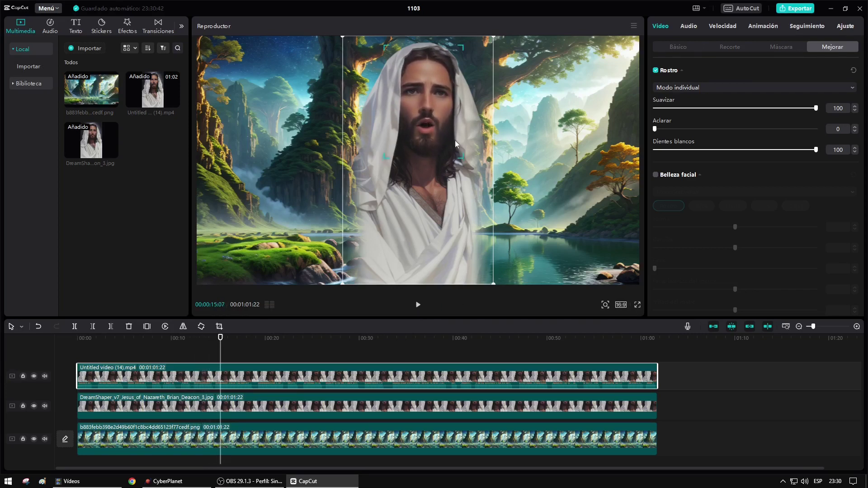
{"action": "left_click", "coordinate": [692, 48]}
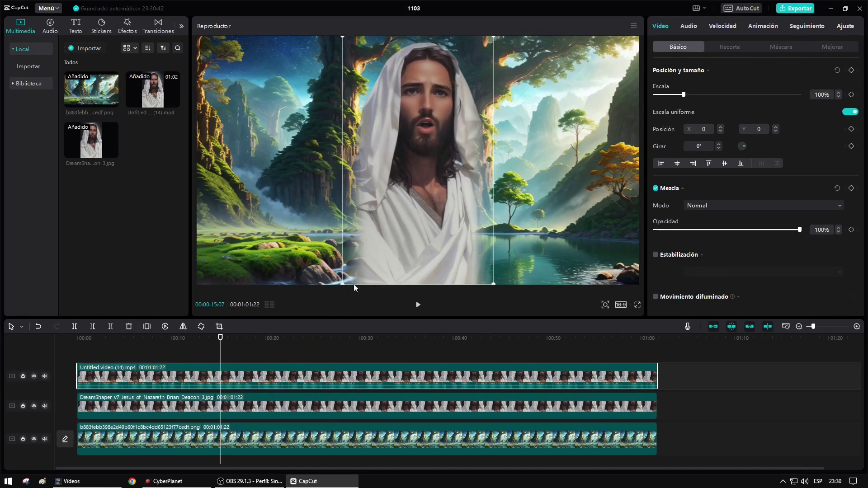
{"action": "left_click", "coordinate": [418, 306]}
{"action": "left_click", "coordinate": [418, 306]}
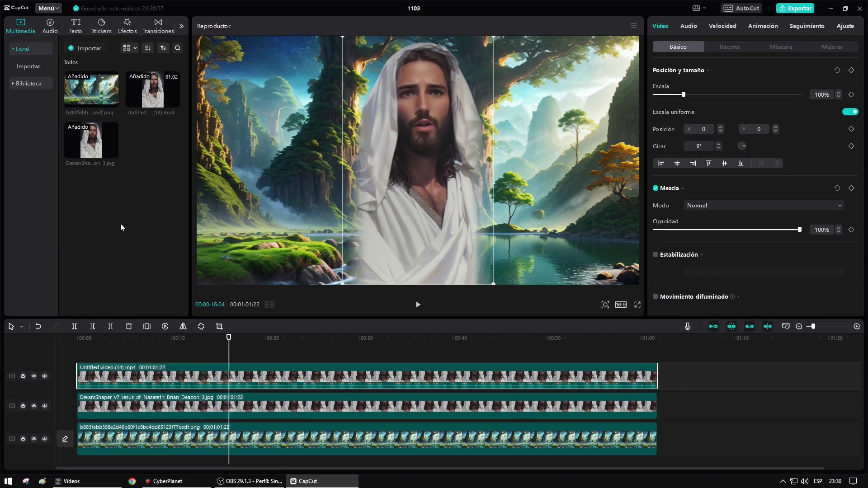
Add the Chispas doradas effect above the clips, extend it over the whole timeline, and play the result briefly.
{"action": "left_click", "coordinate": [126, 28]}
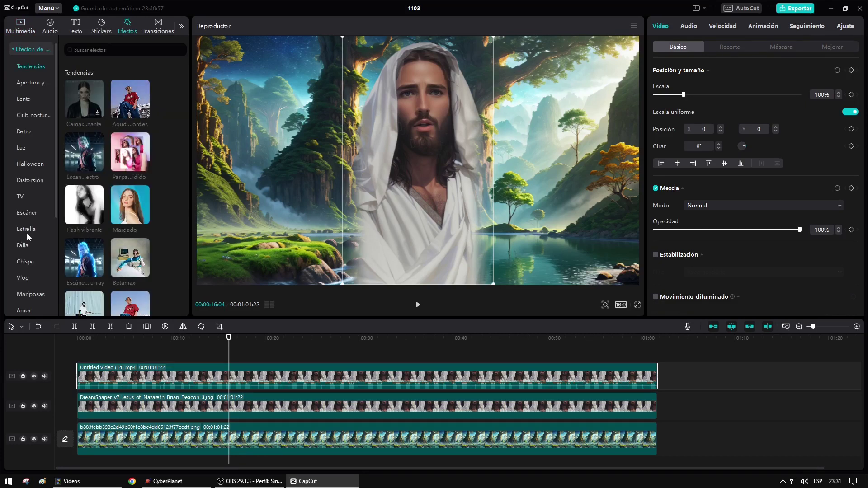
{"action": "scroll", "coordinate": [27, 264], "scroll_direction": "down", "scroll_amount": 2}
{"action": "left_click", "coordinate": [31, 286]}
{"action": "scroll", "coordinate": [156, 215], "scroll_direction": "down", "scroll_amount": 5}
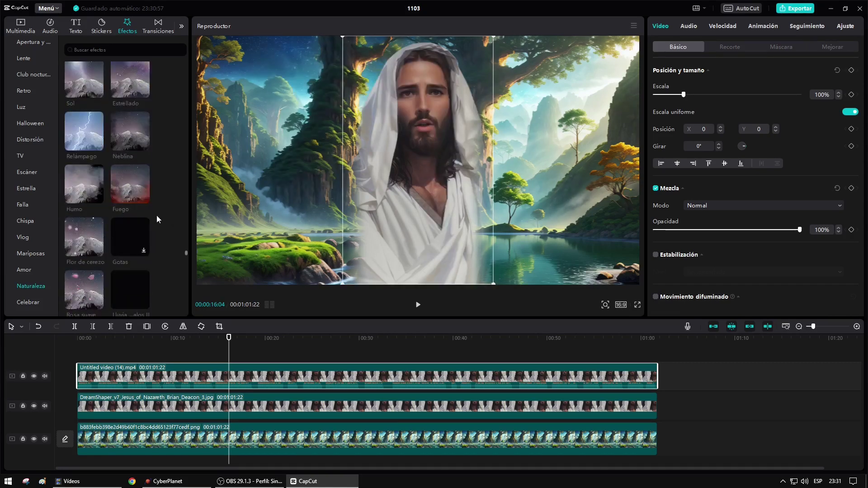
{"action": "left_click", "coordinate": [145, 232]}
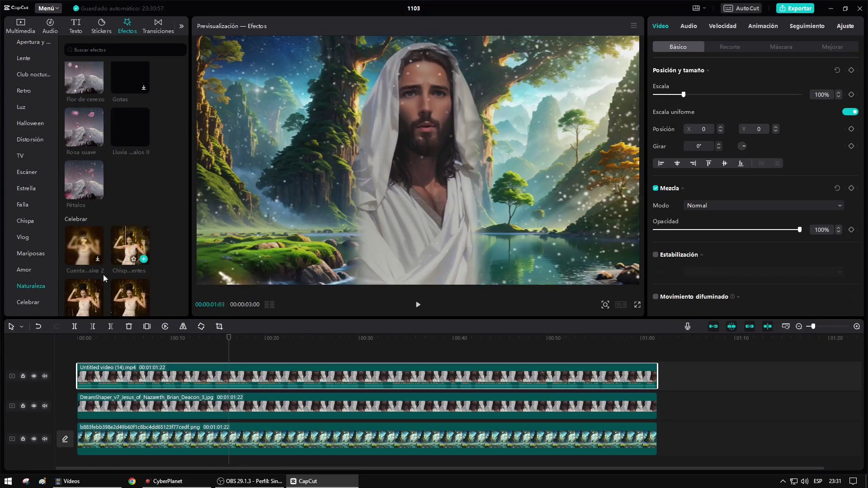
{"action": "left_click", "coordinate": [134, 300]}
{"action": "left_click_drag", "start_coordinate": [133, 300], "coordinate": [91, 366]}
{"action": "left_click_drag", "start_coordinate": [590, 367], "coordinate": [658, 368]}
{"action": "left_click", "coordinate": [416, 306]}
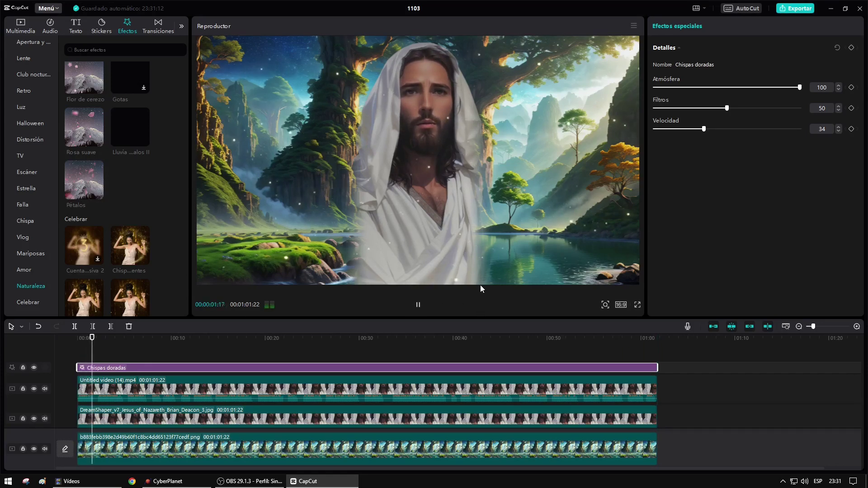
{"action": "left_click", "coordinate": [419, 306]}
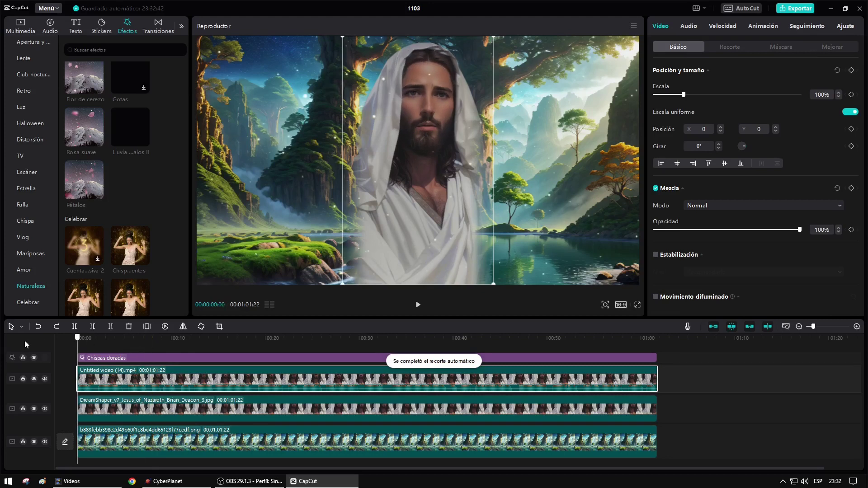
Split both the video clip and the portrait image at 00:00:12:07.
{"action": "left_click", "coordinate": [183, 370]}
{"action": "left_click", "coordinate": [188, 367]}
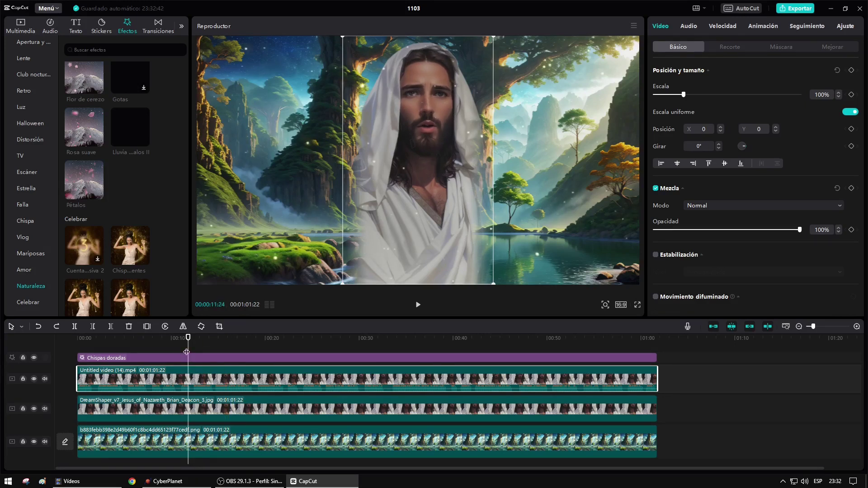
{"action": "left_click", "coordinate": [165, 360]}
{"action": "left_click", "coordinate": [202, 356]}
{"action": "left_click", "coordinate": [195, 360]}
{"action": "left_click", "coordinate": [192, 367]}
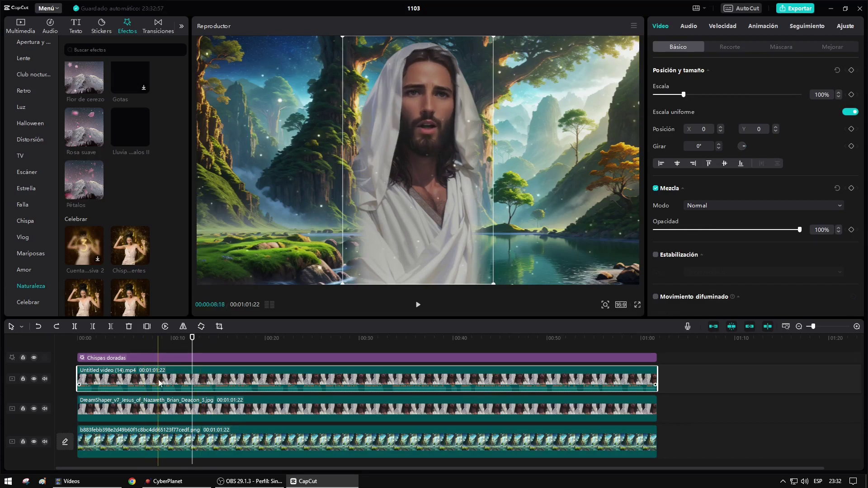
{"action": "left_click", "coordinate": [74, 326]}
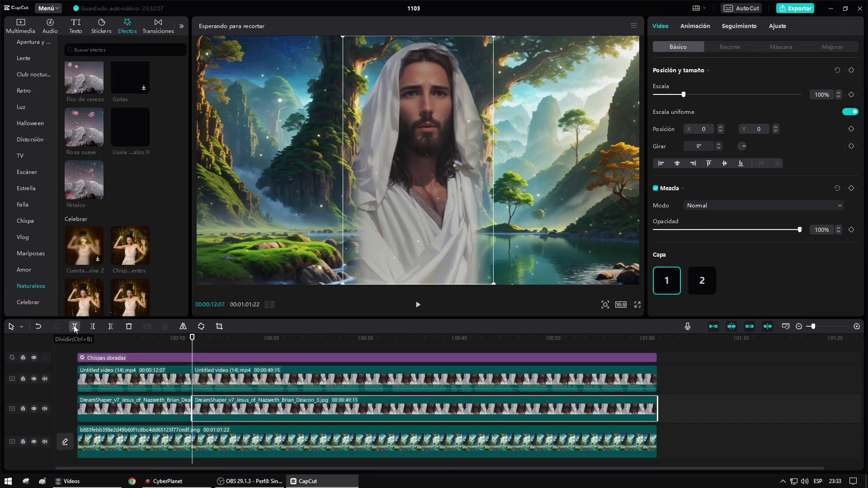
{"action": "left_click", "coordinate": [156, 380]}
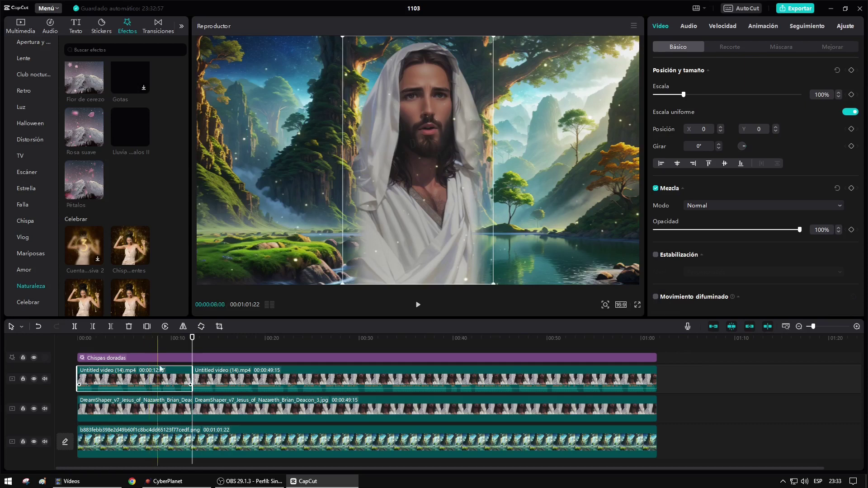
{"action": "key", "text": "ctrl+z"}
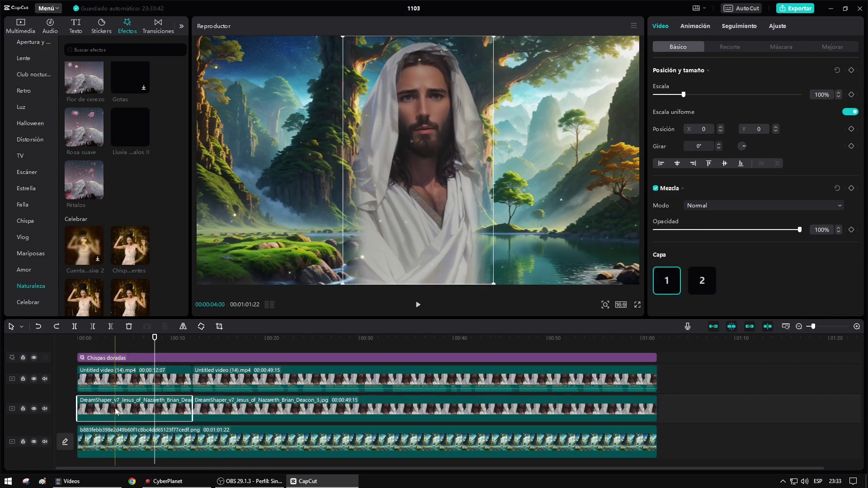
{"action": "left_click", "coordinate": [63, 384]}
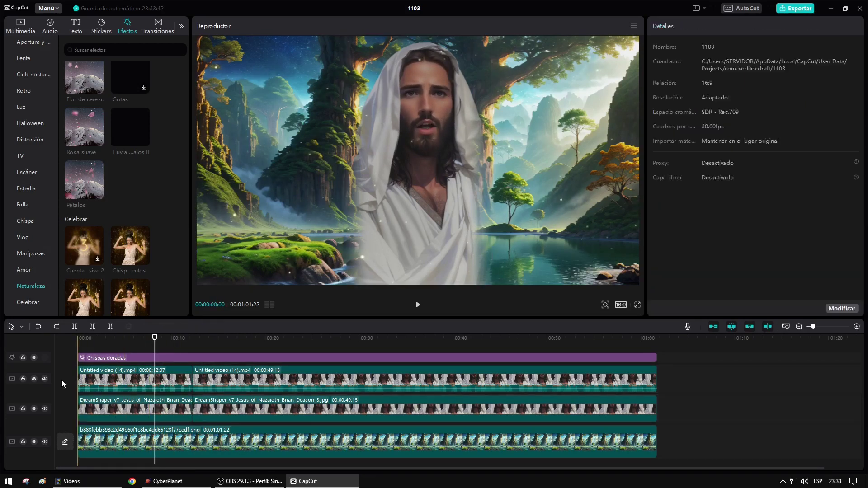
Move the first segments of the video and portrait image together to X 800, trying 50, 200 and 300 first.
{"action": "left_click", "coordinate": [103, 383]}
{"action": "left_click", "coordinate": [92, 402], "text": "ctrl"}
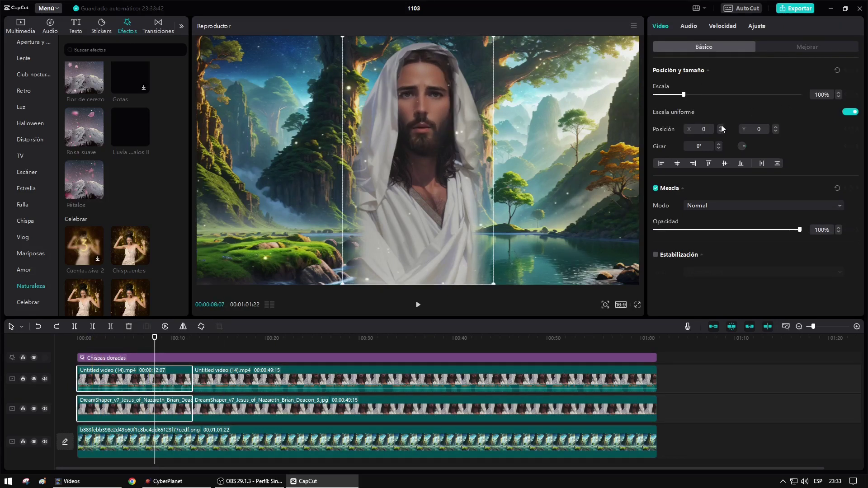
{"action": "left_click_drag", "start_coordinate": [721, 128], "coordinate": [720, 128]}
{"action": "left_click", "coordinate": [710, 131]}
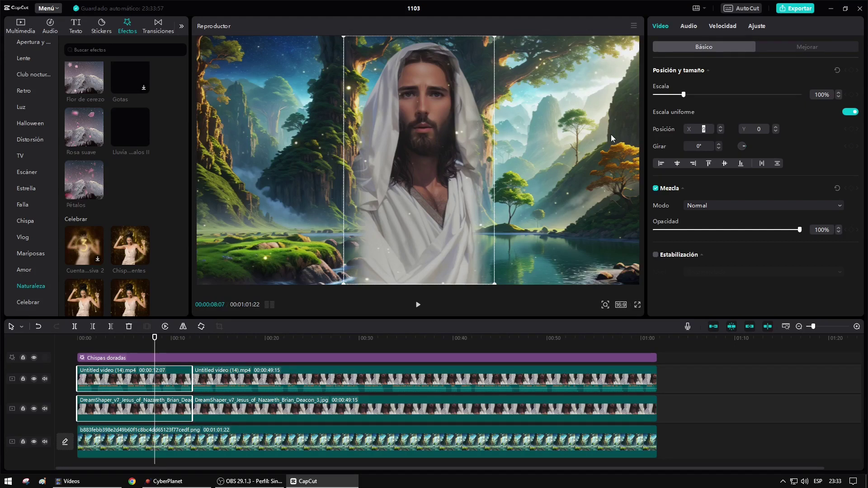
{"action": "type", "text": "50"}
{"action": "key", "text": "Return"}
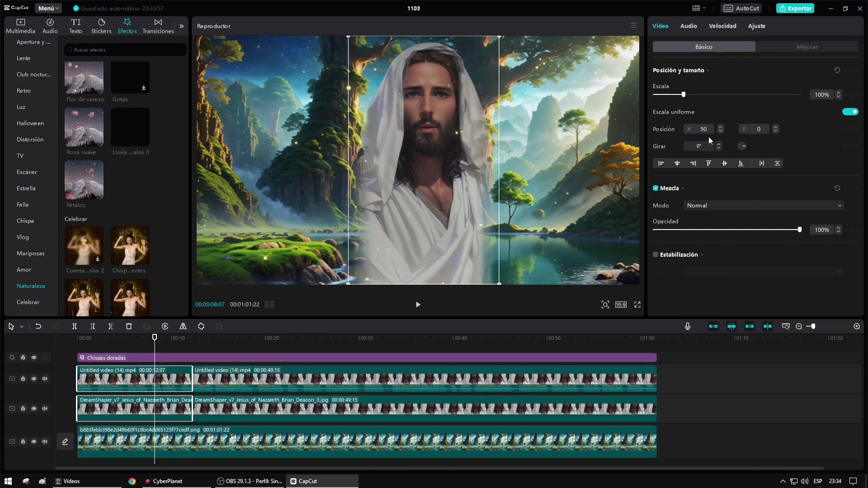
{"action": "type", "text": "200"}
{"action": "key", "text": "Return"}
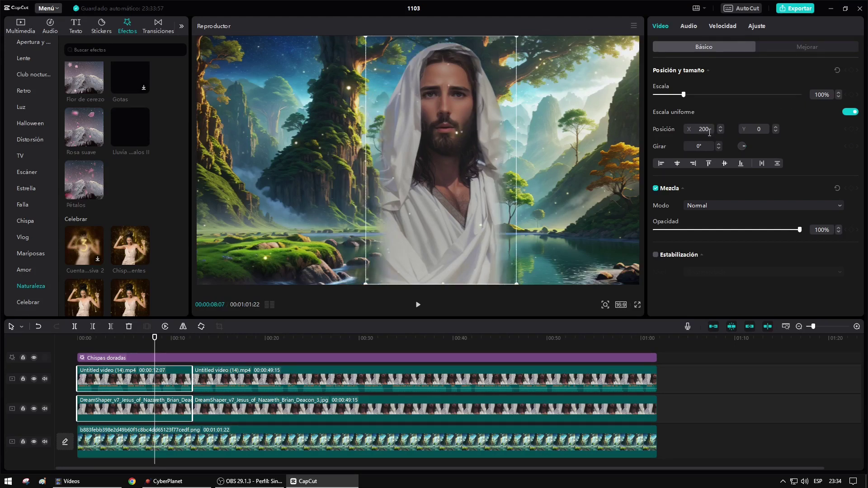
{"action": "type", "text": "300"}
{"action": "key", "text": "Return"}
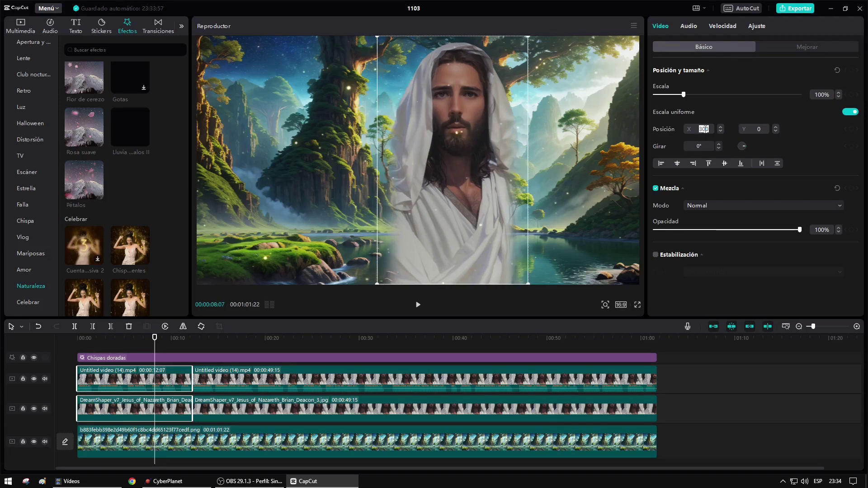
{"action": "type", "text": "800"}
{"action": "key", "text": "Return"}
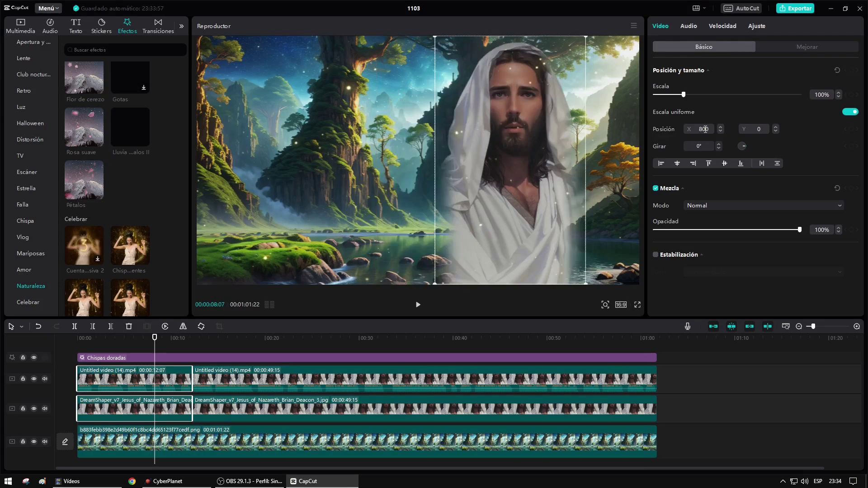
Play the timeline from the start past the split, and check the second segments at about 00:25.
{"action": "left_click_drag", "start_coordinate": [154, 351], "coordinate": [78, 351]}
{"action": "left_click", "coordinate": [416, 307]}
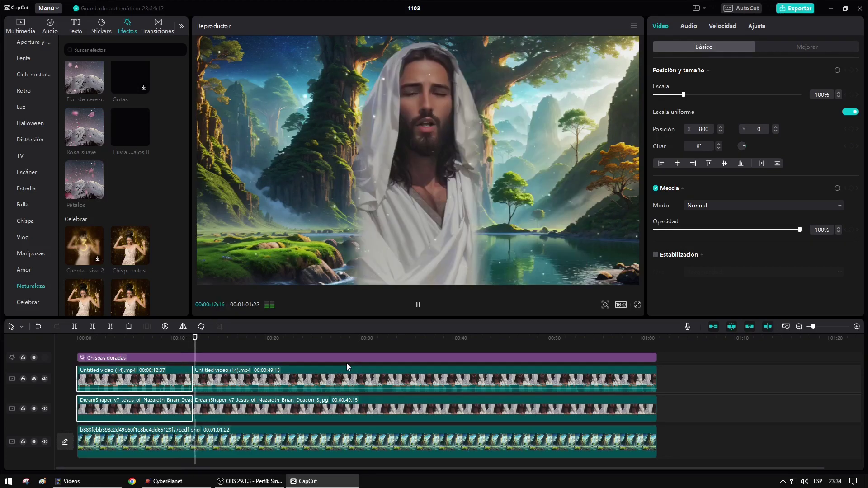
{"action": "left_click", "coordinate": [421, 306]}
{"action": "left_click", "coordinate": [250, 338]}
{"action": "left_click", "coordinate": [312, 339]}
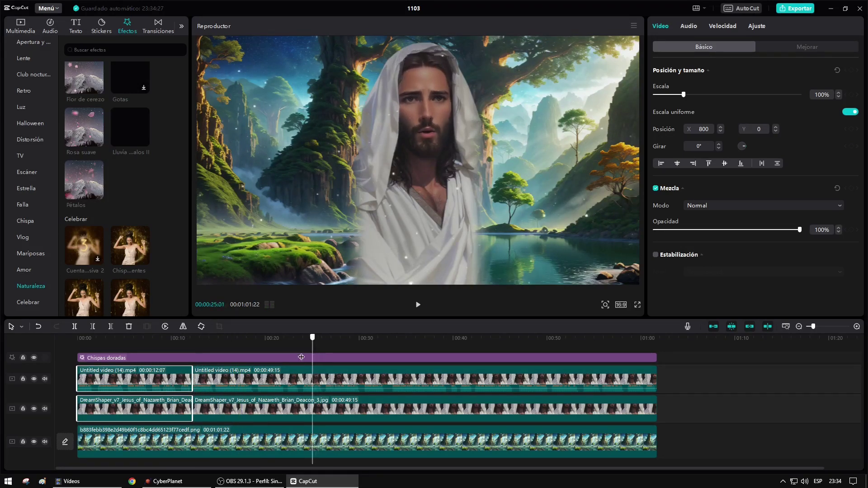
Split the second segments of the video and the portrait image at 00:00:22:03.
{"action": "left_click", "coordinate": [285, 380]}
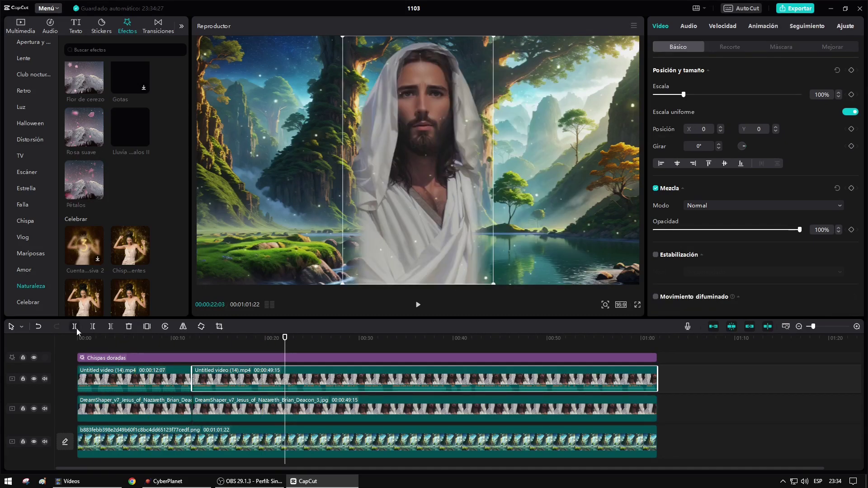
{"action": "left_click", "coordinate": [77, 328]}
{"action": "left_click", "coordinate": [252, 417]}
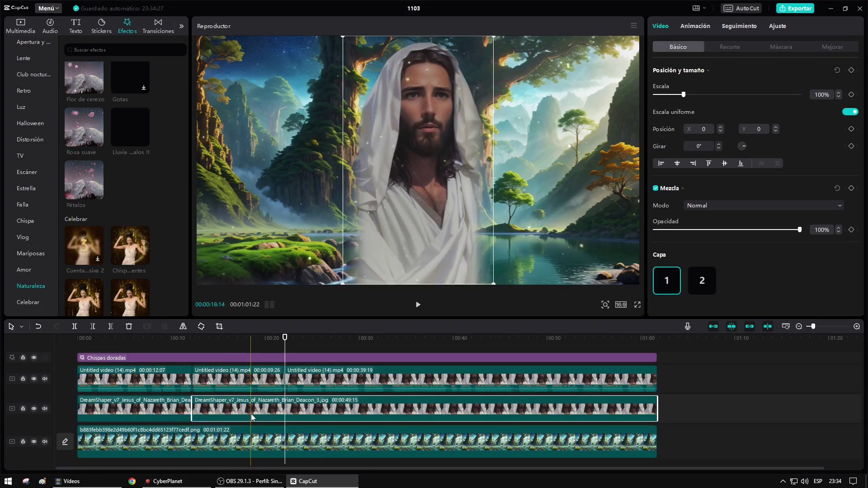
{"action": "left_click", "coordinate": [75, 326]}
Move the second segments of the video and portrait image together to X -800, and check them at 00:00:20:14.
{"action": "left_click", "coordinate": [244, 378]}
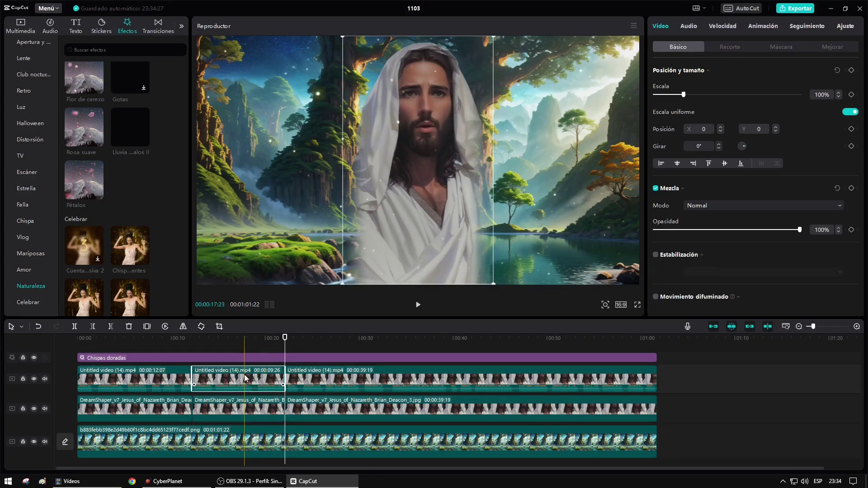
{"action": "left_click", "coordinate": [231, 407], "text": "ctrl"}
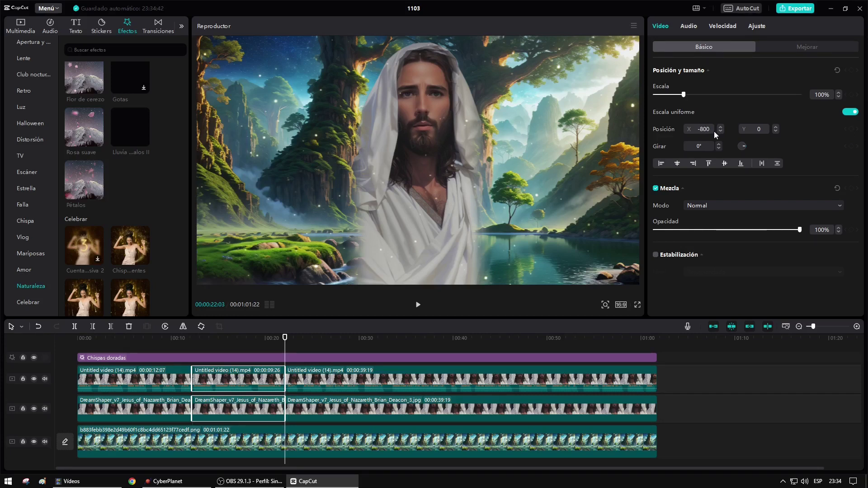
{"action": "left_click_drag", "start_coordinate": [285, 338], "coordinate": [270, 344]}
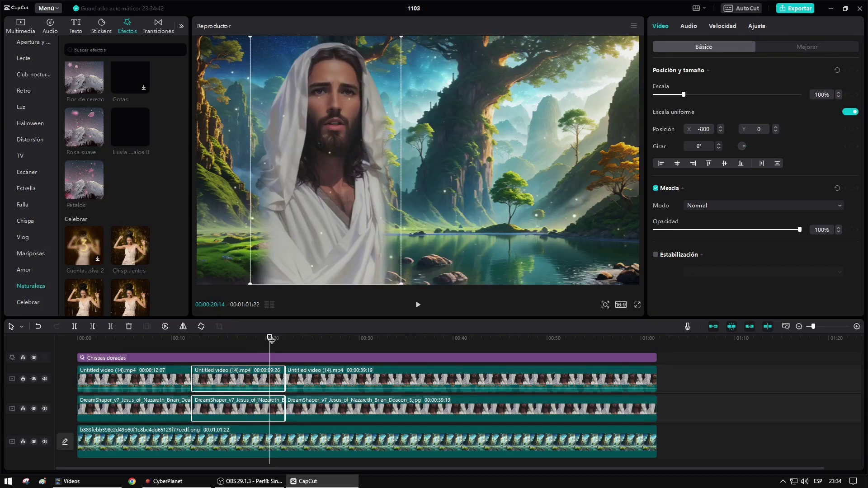
Split the third segments of the video and the portrait image at 00:00:33:09.
{"action": "left_click_drag", "start_coordinate": [271, 339], "coordinate": [391, 348]}
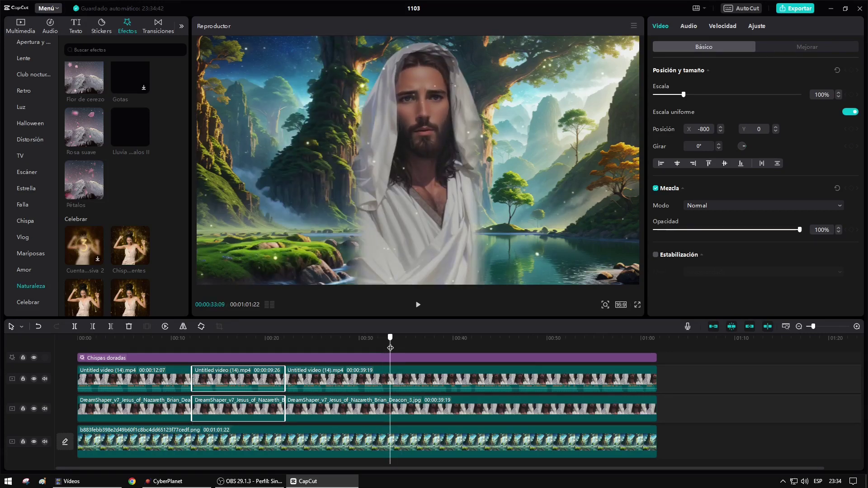
{"action": "left_click", "coordinate": [339, 381]}
{"action": "left_click", "coordinate": [74, 327]}
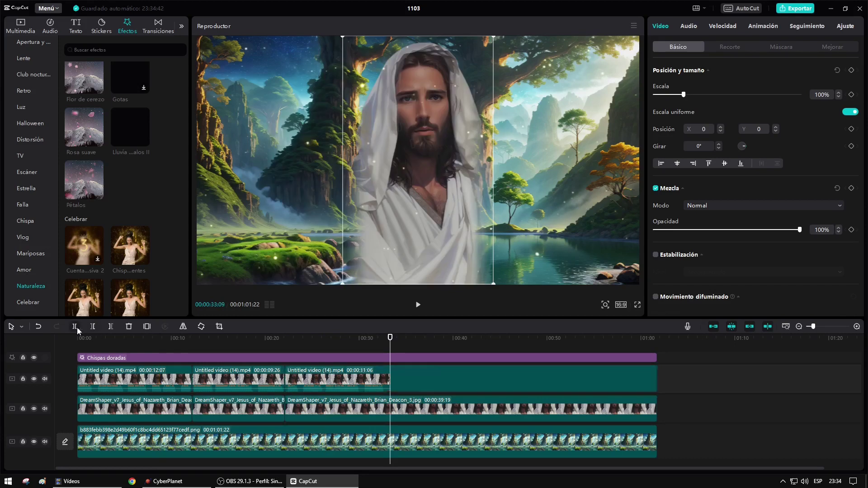
{"action": "left_click", "coordinate": [75, 327]}
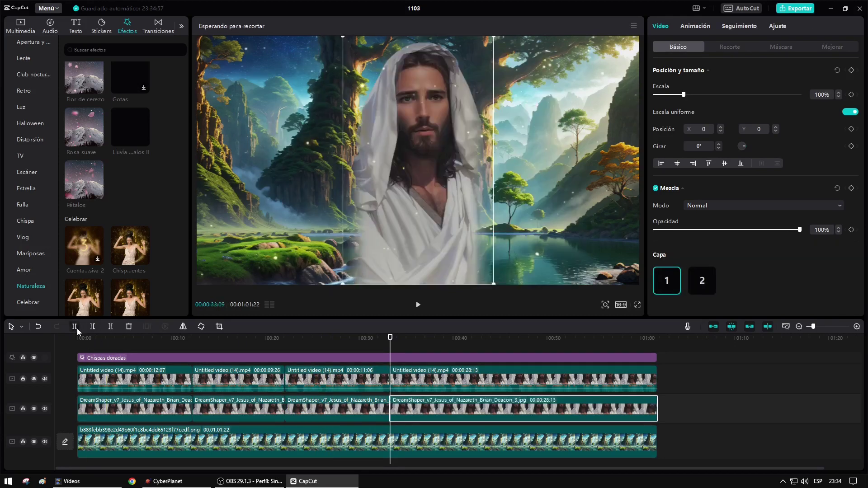
Move the third segments of the video and portrait image together to X 900.
{"action": "left_click", "coordinate": [346, 379]}
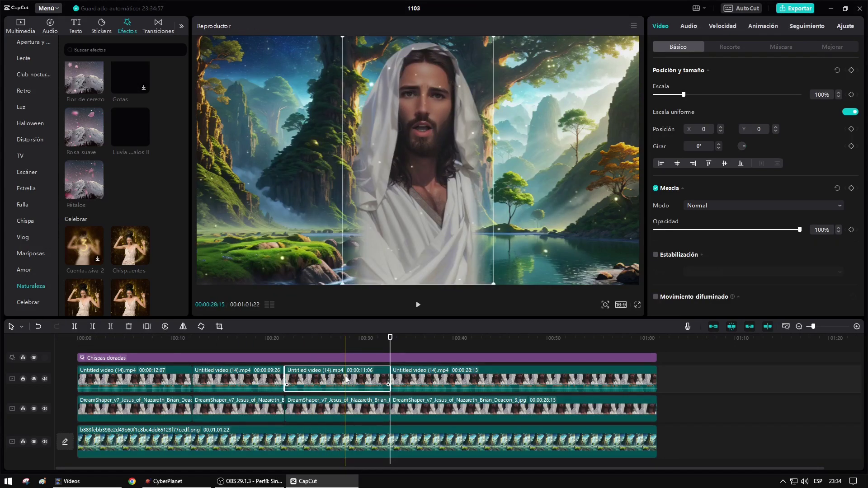
{"action": "left_click", "coordinate": [332, 409], "text": "ctrl"}
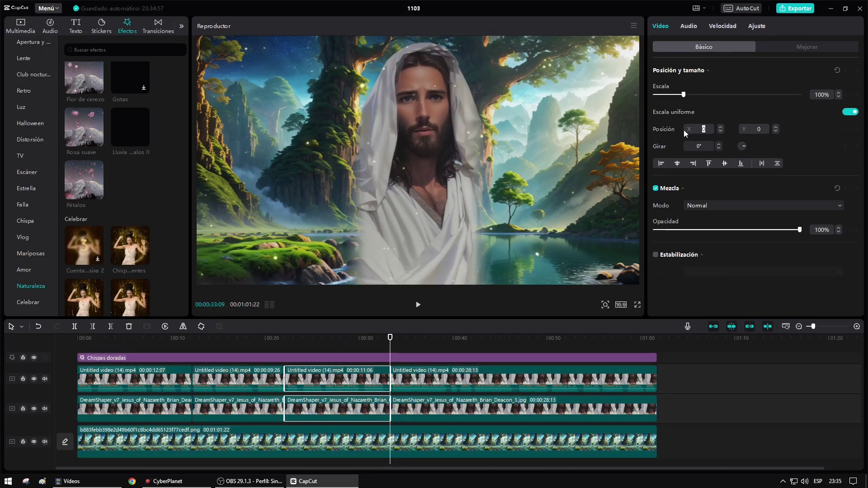
{"action": "type", "text": "900"}
{"action": "left_click", "coordinate": [357, 349]}
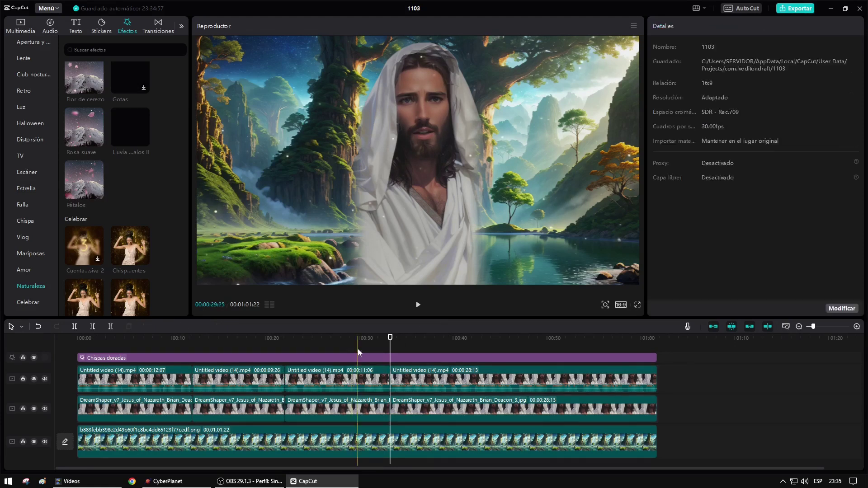
Play the composition from the start into the third segments to check the portrait's position changes.
{"action": "left_click", "coordinate": [367, 355]}
{"action": "left_click_drag", "start_coordinate": [367, 355], "coordinate": [78, 354]}
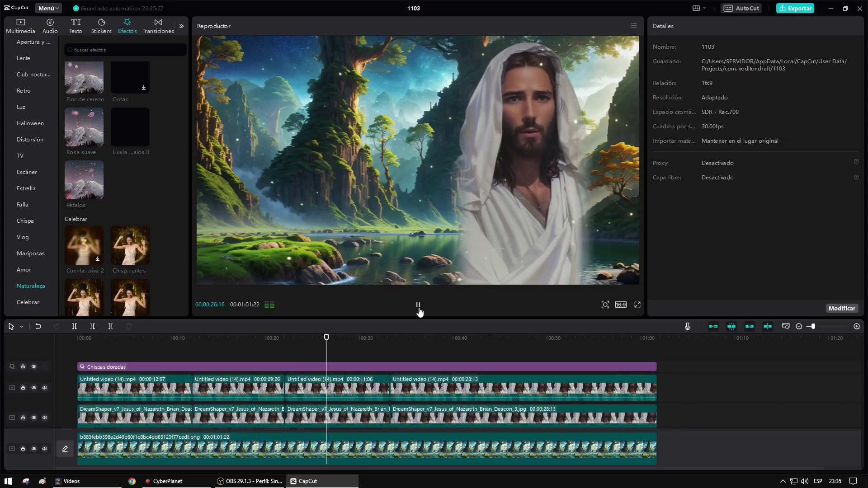
{"action": "left_click", "coordinate": [418, 305]}
{"action": "left_click_drag", "start_coordinate": [336, 338], "coordinate": [276, 337]}
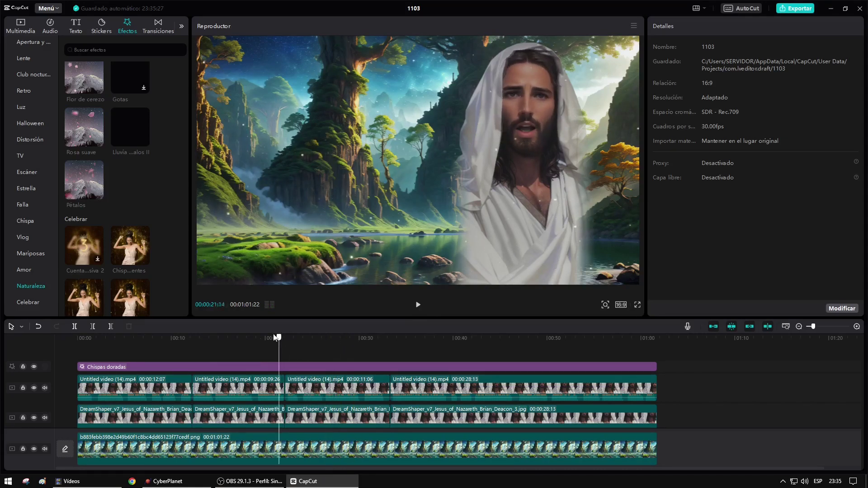
{"action": "left_click", "coordinate": [130, 296]}
Generate automatic subtitles in Español (Latinoamérica) from the speech in the video.
{"action": "left_click", "coordinate": [75, 24]}
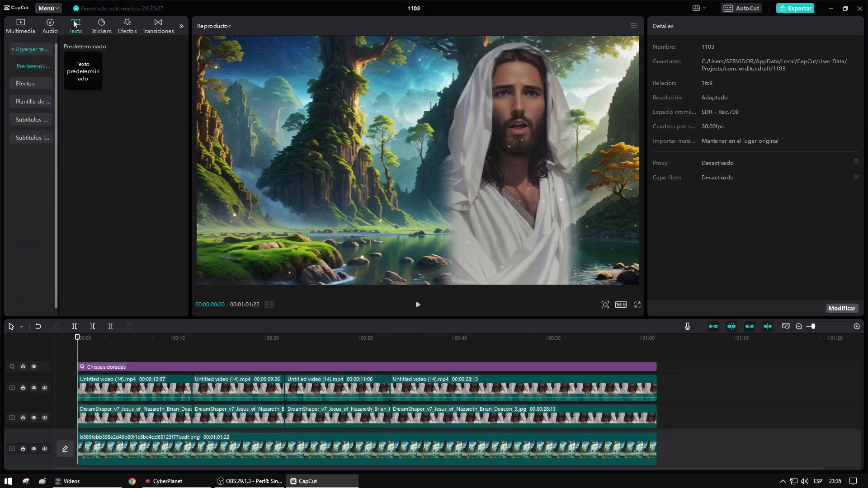
{"action": "left_click", "coordinate": [29, 120]}
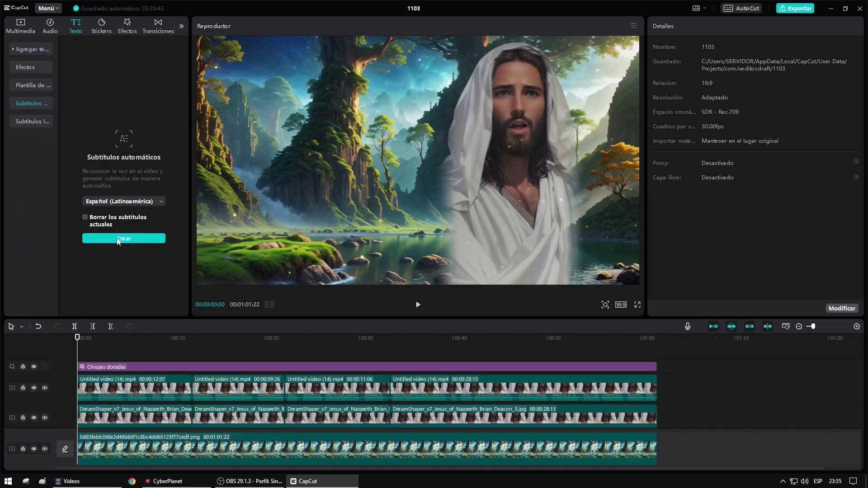
{"action": "left_click", "coordinate": [118, 240]}
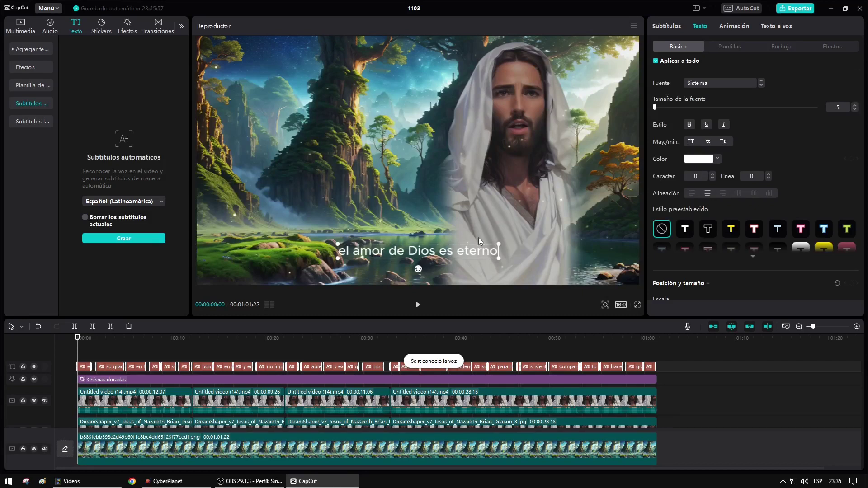
Apply the subtitle animation that colours the text yellow line by line (Deco...ínea) to all subtitles.
{"action": "left_click", "coordinate": [732, 28]}
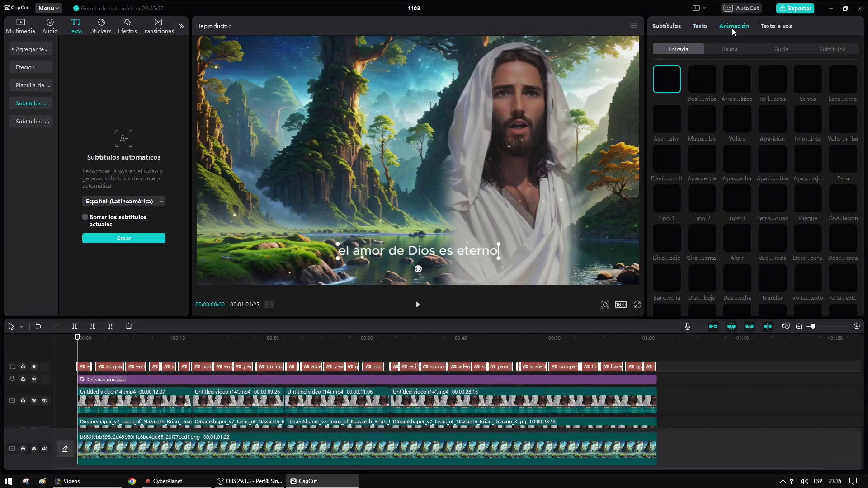
{"action": "left_click", "coordinate": [832, 50]}
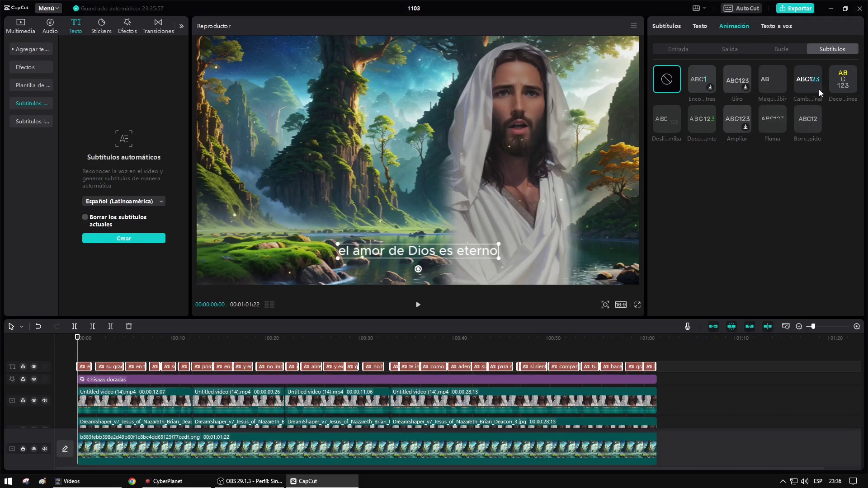
{"action": "left_click", "coordinate": [844, 83]}
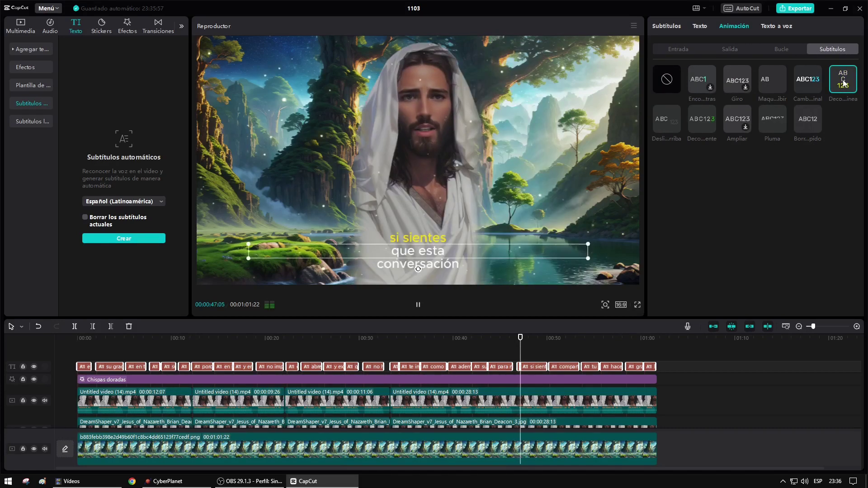
Set the font of all subtitles to ZY Evangel and increase the font size.
{"action": "left_click", "coordinate": [703, 27]}
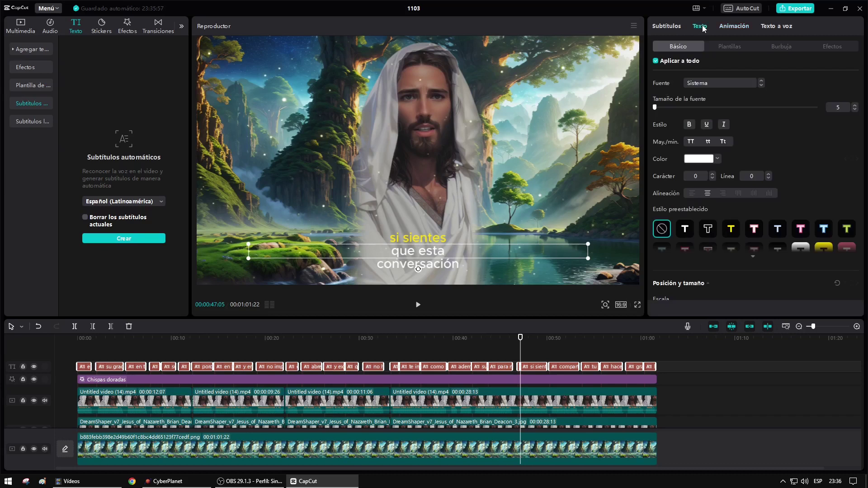
{"action": "left_click", "coordinate": [723, 83]}
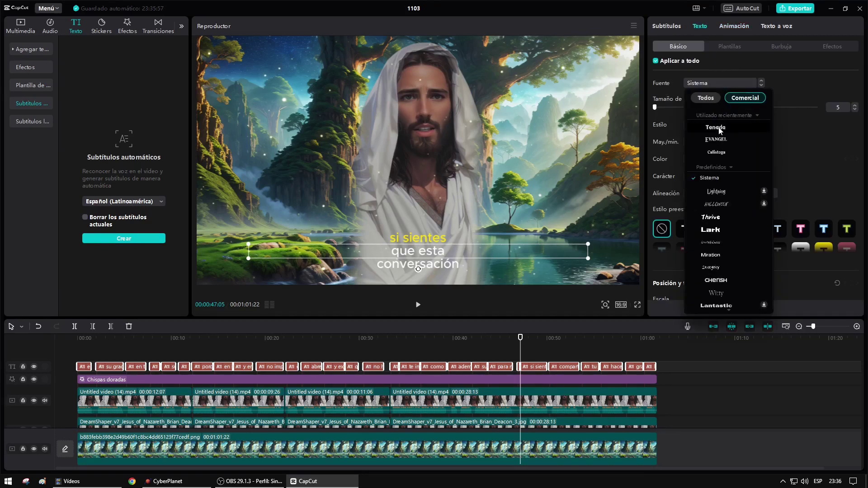
{"action": "left_click", "coordinate": [723, 134]}
{"action": "left_click", "coordinate": [730, 84]}
{"action": "left_click", "coordinate": [725, 119]}
{"action": "left_click", "coordinate": [722, 150]}
{"action": "left_click", "coordinate": [723, 140]}
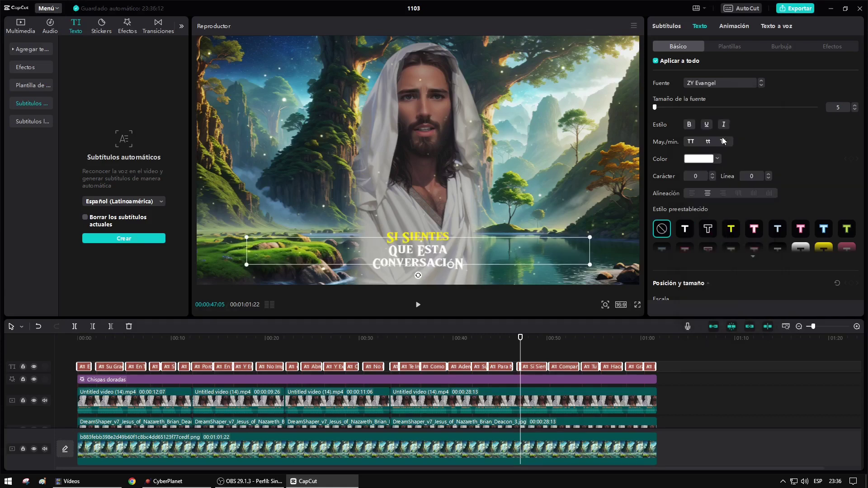
{"action": "left_click", "coordinate": [856, 106]}
{"action": "left_click", "coordinate": [856, 105]}
{"action": "left_click", "coordinate": [855, 105]}
Add a black stroke with thickness 40 to all subtitles and move them up to about X -35, Y -616.
{"action": "scroll", "coordinate": [736, 163], "scroll_direction": "down", "scroll_amount": 5}
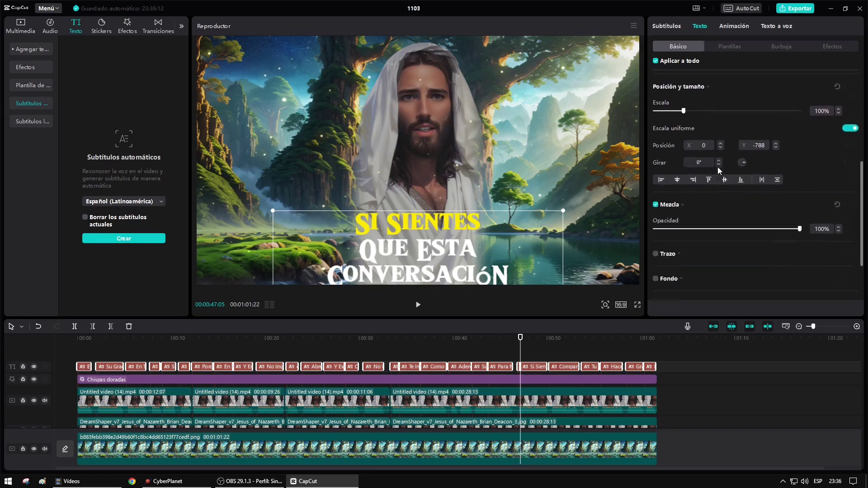
{"action": "left_click", "coordinate": [656, 239]}
{"action": "left_click_drag", "start_coordinate": [444, 240], "coordinate": [442, 220]}
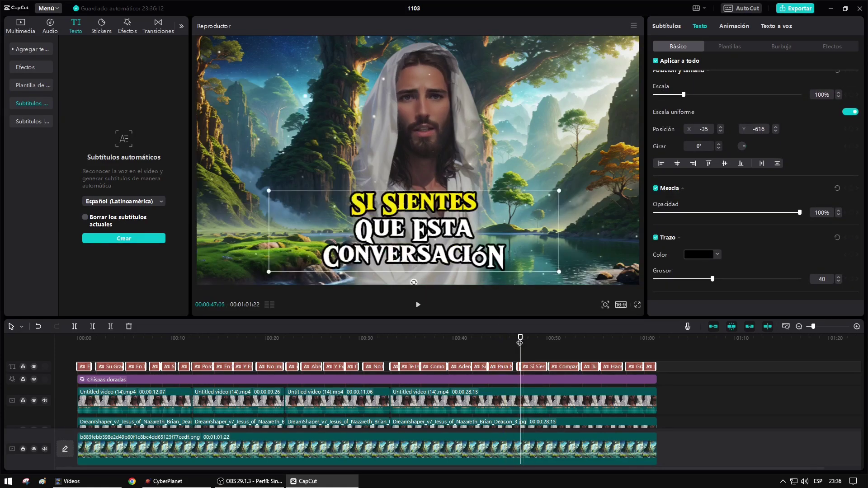
Play the timeline from the start into the second segments to check the styled subtitles.
{"action": "key", "text": "Home"}
{"action": "left_click", "coordinate": [417, 308]}
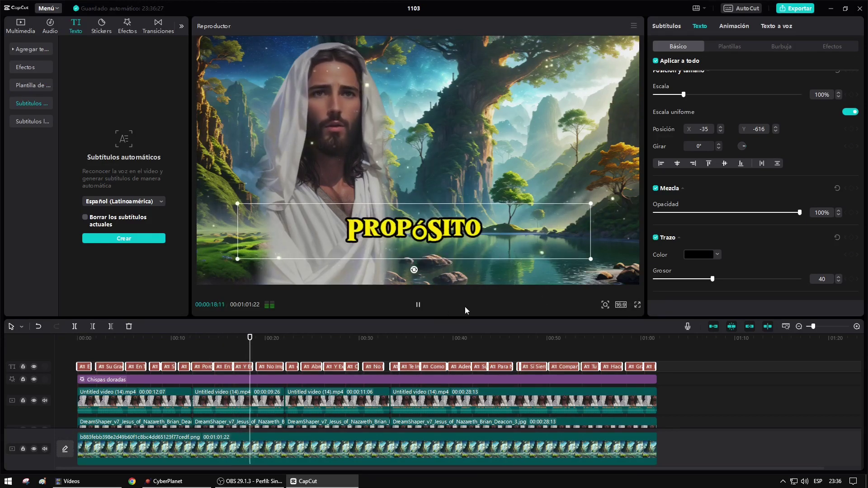
{"action": "left_click", "coordinate": [417, 306]}
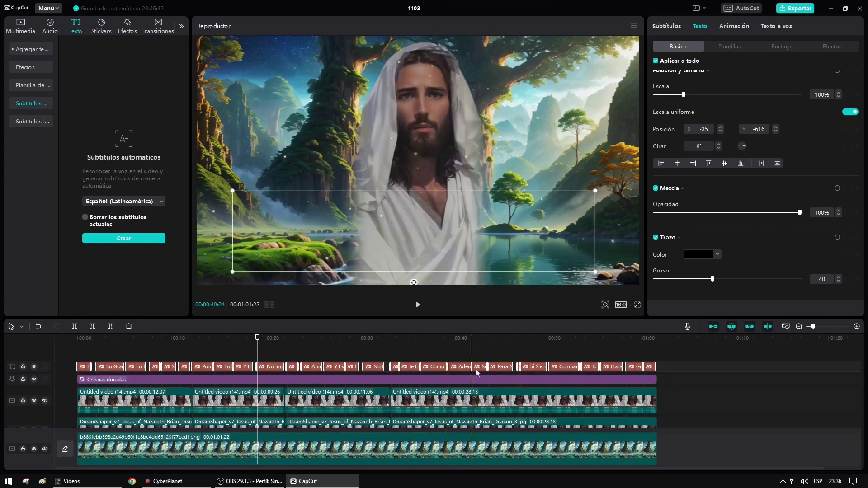
Delete all four segments of the portrait image from the timeline.
{"action": "scroll", "coordinate": [552, 372], "scroll_direction": "down", "scroll_amount": 1}
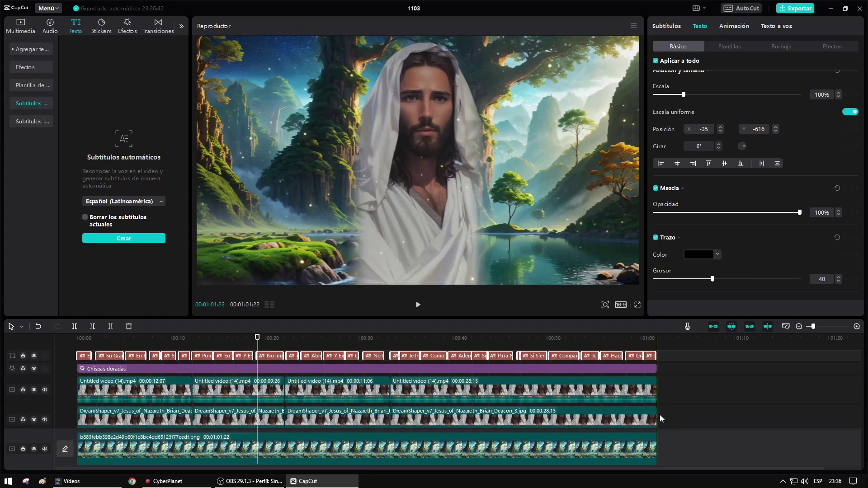
{"action": "left_click", "coordinate": [493, 421]}
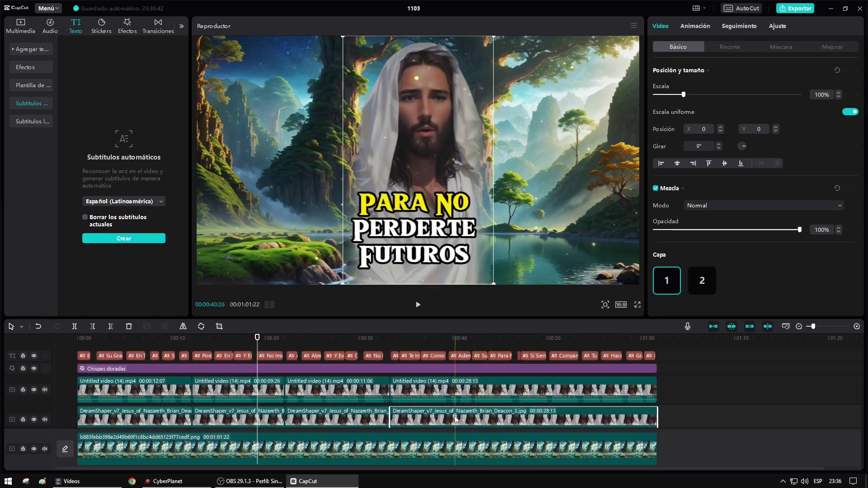
{"action": "key", "text": "Delete"}
{"action": "left_click", "coordinate": [337, 419]}
{"action": "key", "text": "Delete"}
{"action": "left_click", "coordinate": [239, 419]}
{"action": "key", "text": "Delete"}
{"action": "left_click", "coordinate": [153, 418]}
{"action": "key", "text": "Delete"}
Delete the second, third and fourth segments of the talking video, keeping only the first.
{"action": "left_click", "coordinate": [229, 393]}
{"action": "key", "text": "Delete"}
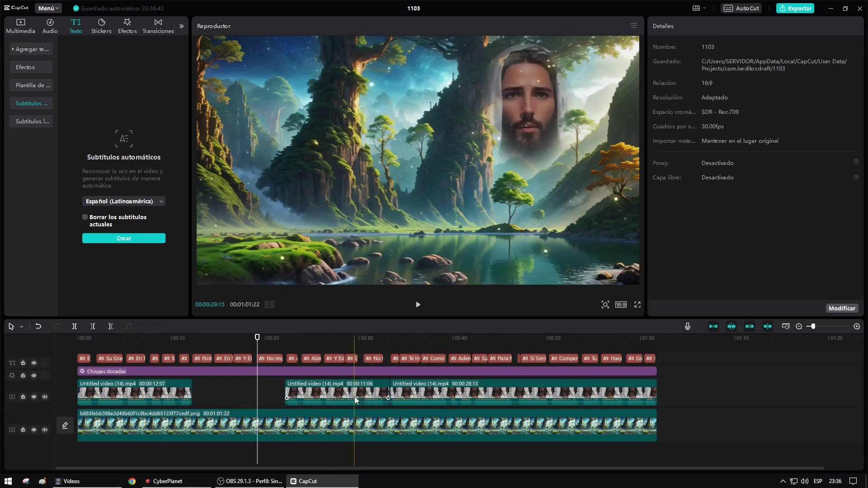
{"action": "left_click", "coordinate": [354, 397]}
{"action": "key", "text": "Delete"}
{"action": "left_click", "coordinate": [416, 398]}
{"action": "key", "text": "Delete"}
Remove the circle mask from the remaining video segment and shift the figure further right in the frame.
{"action": "left_click", "coordinate": [187, 396]}
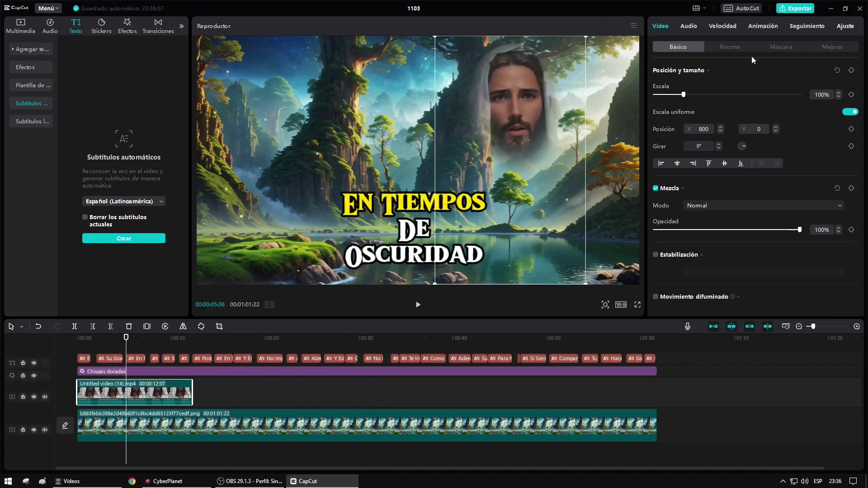
{"action": "left_click", "coordinate": [789, 47]}
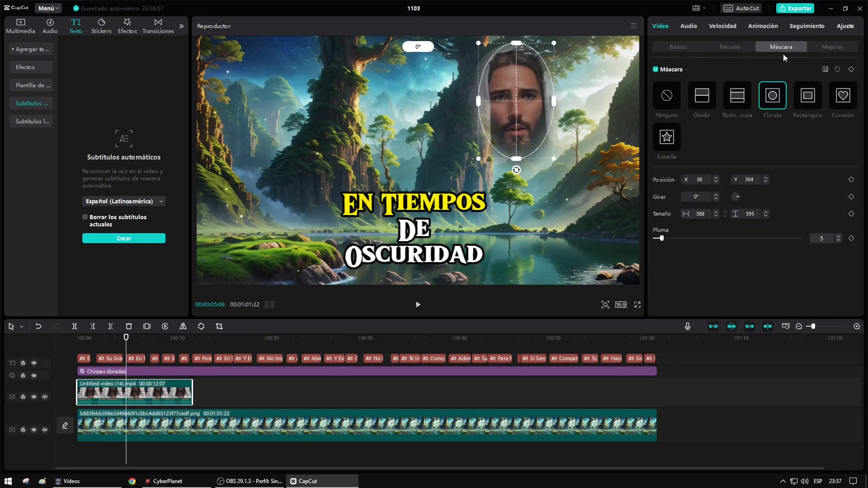
{"action": "left_click", "coordinate": [675, 99]}
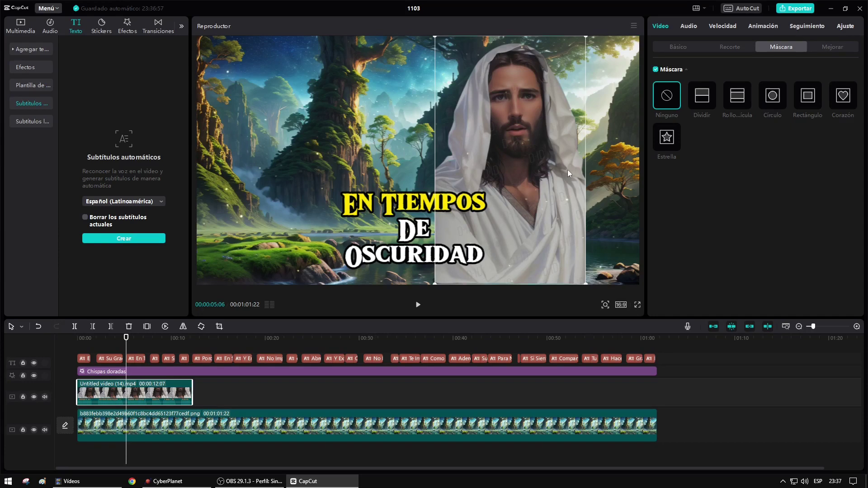
{"action": "left_click_drag", "start_coordinate": [568, 169], "coordinate": [603, 168]}
Extend the video segment to a duration of 00:00:49:29 and split it at about 00:00:07 and at 00:00:18:19.
{"action": "left_click_drag", "start_coordinate": [193, 393], "coordinate": [547, 393]}
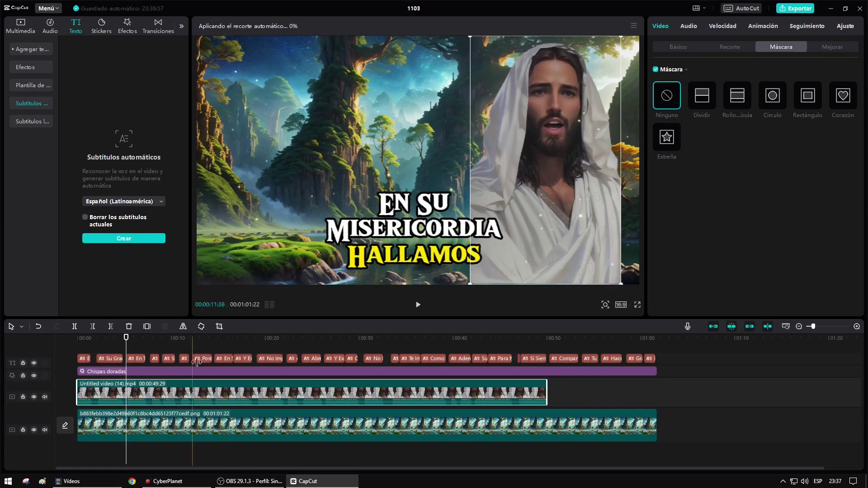
{"action": "left_click_drag", "start_coordinate": [137, 340], "coordinate": [252, 339]}
{"action": "left_click", "coordinate": [74, 327]}
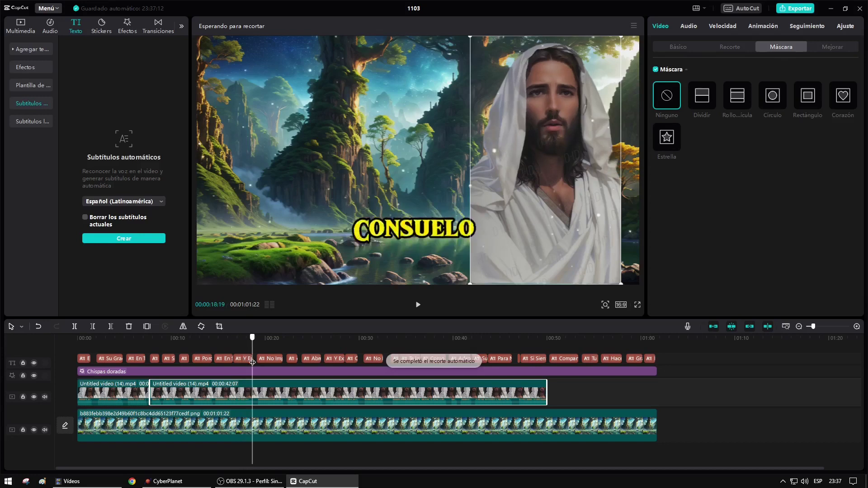
{"action": "left_click", "coordinate": [77, 326]}
{"action": "left_click", "coordinate": [261, 352]}
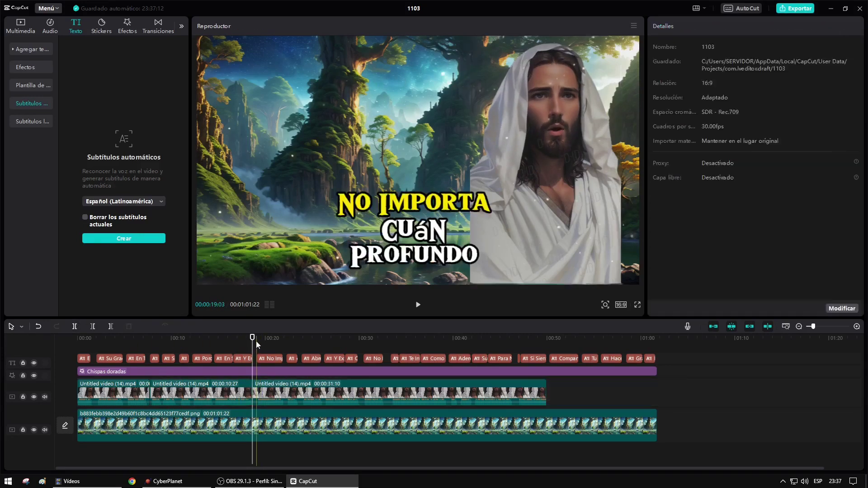
Split the background image at 00:00:25:29 and the last video segment at about 00:00:33 and 00:00:42.
{"action": "left_click_drag", "start_coordinate": [253, 341], "coordinate": [321, 339]}
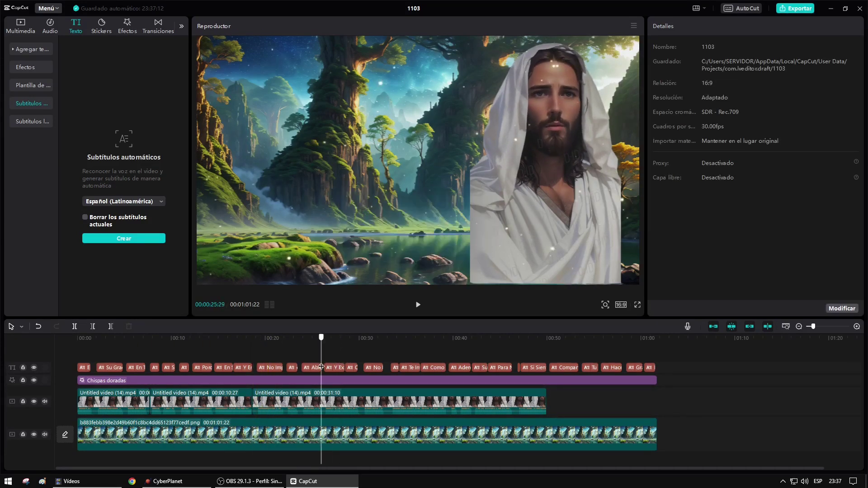
{"action": "left_click", "coordinate": [75, 327]}
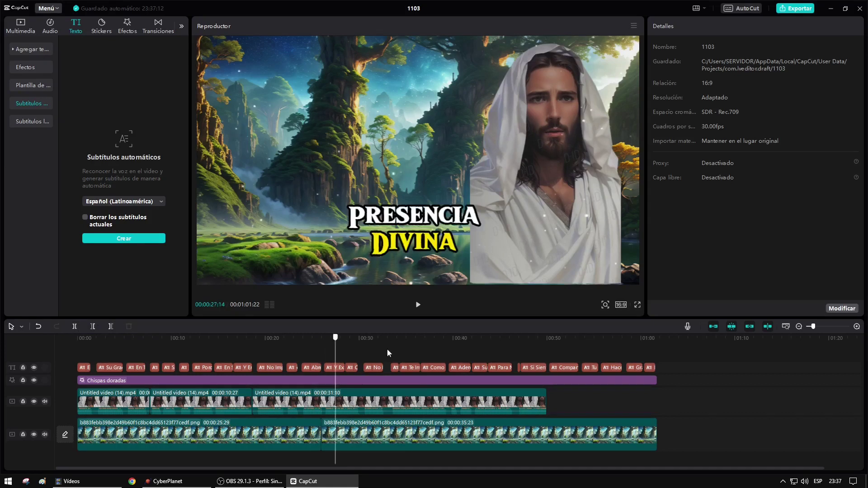
{"action": "left_click", "coordinate": [392, 404]}
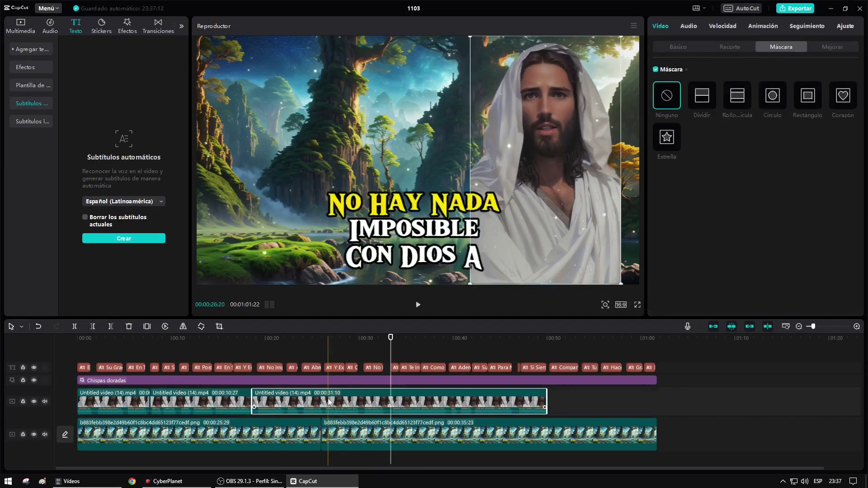
{"action": "left_click", "coordinate": [75, 327]}
{"action": "left_click_drag", "start_coordinate": [392, 349], "coordinate": [471, 349]}
{"action": "left_click", "coordinate": [76, 327]}
Shrink the figure in the second video segment into the frame's lower-right corner and enlarge the figure in the third segment.
{"action": "left_click", "coordinate": [114, 405]}
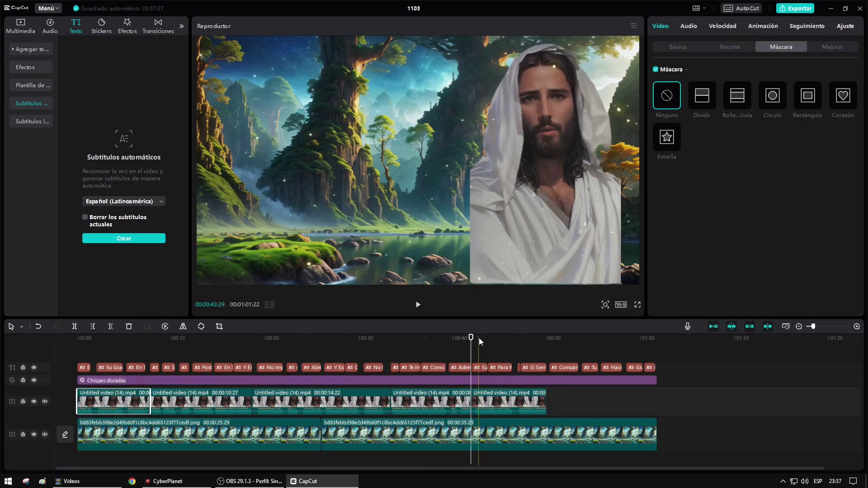
{"action": "left_click", "coordinate": [107, 340]}
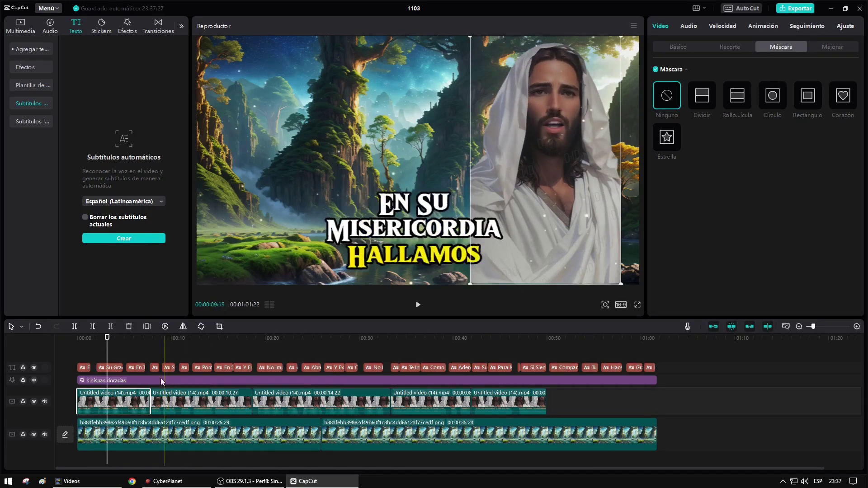
{"action": "left_click", "coordinate": [176, 400]}
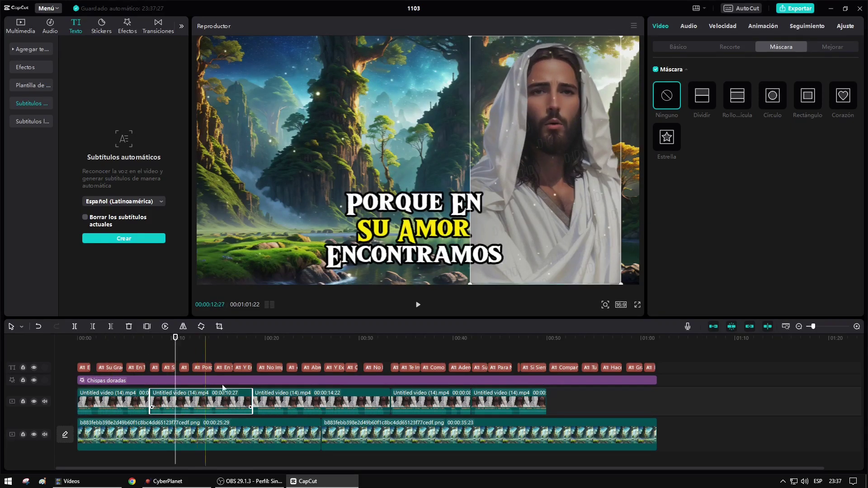
{"action": "left_click_drag", "start_coordinate": [621, 37], "coordinate": [591, 96]}
{"action": "left_click_drag", "start_coordinate": [557, 165], "coordinate": [608, 210]}
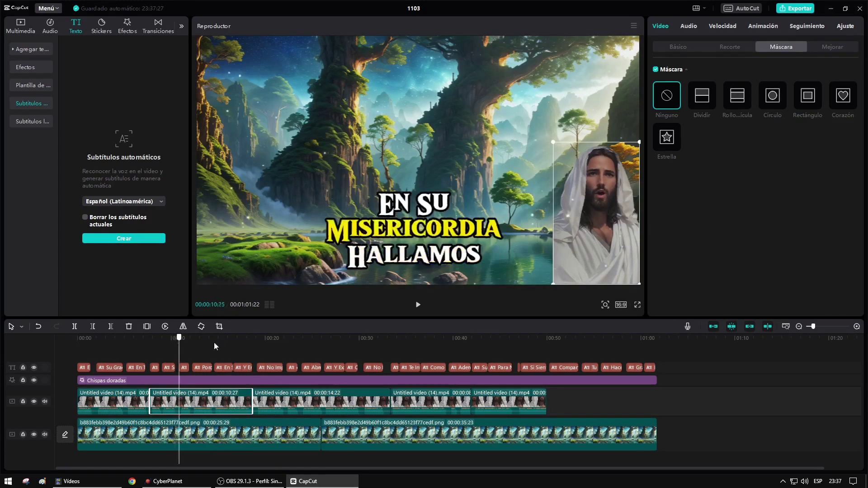
{"action": "left_click", "coordinate": [318, 341]}
{"action": "left_click", "coordinate": [519, 193]}
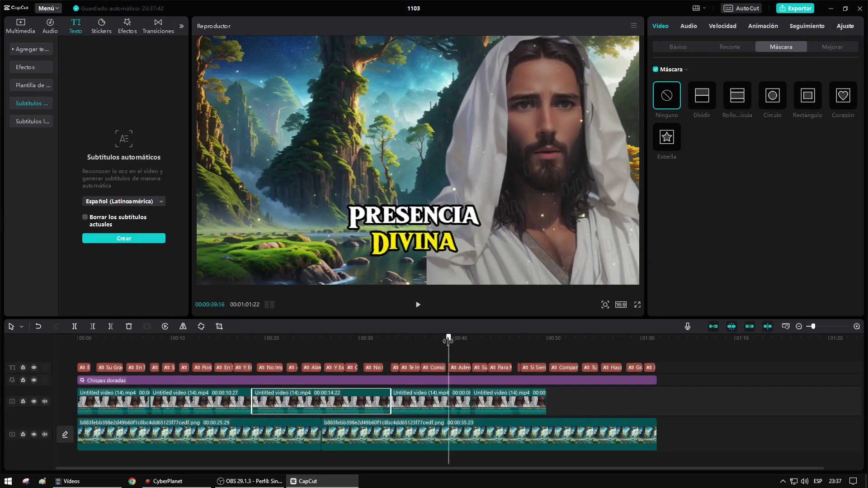
Mirror the fourth video segment horizontally and move its figure to the left edge of the frame.
{"action": "left_click", "coordinate": [419, 388]}
{"action": "left_click", "coordinate": [417, 398]}
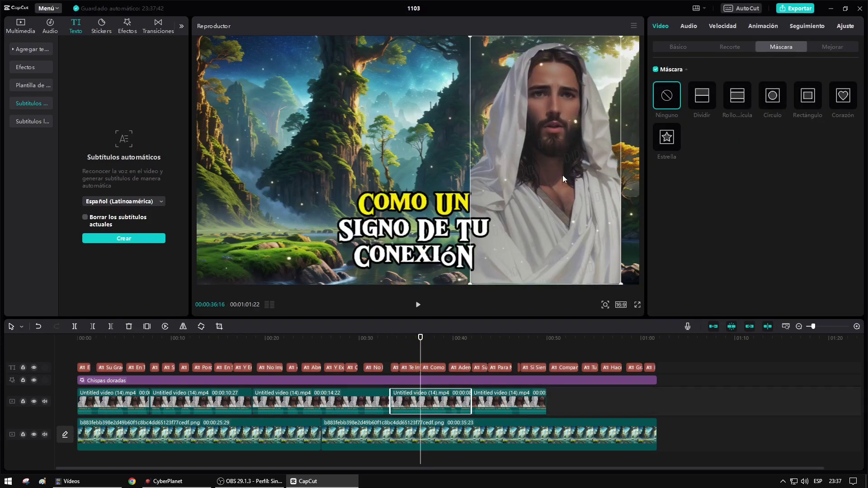
{"action": "left_click", "coordinate": [183, 326]}
{"action": "left_click_drag", "start_coordinate": [564, 192], "coordinate": [292, 193]}
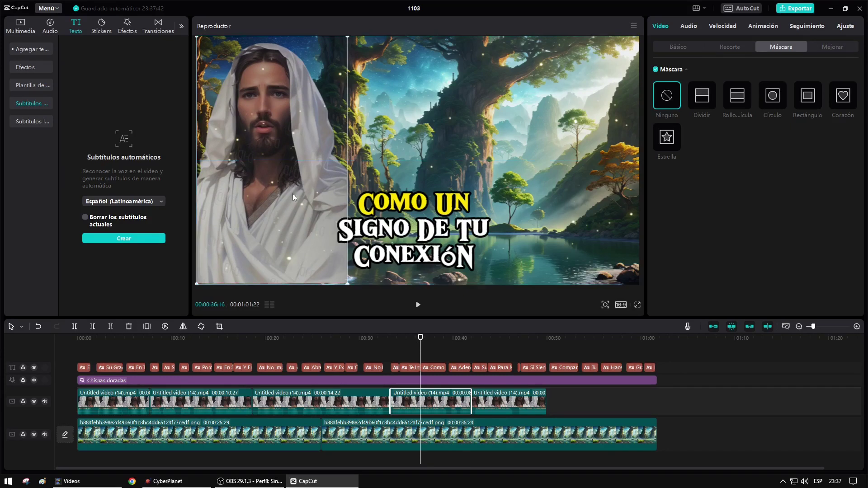
Play the project from the beginning to check the changes in figure size and position between the segments.
{"action": "key", "text": "Home"}
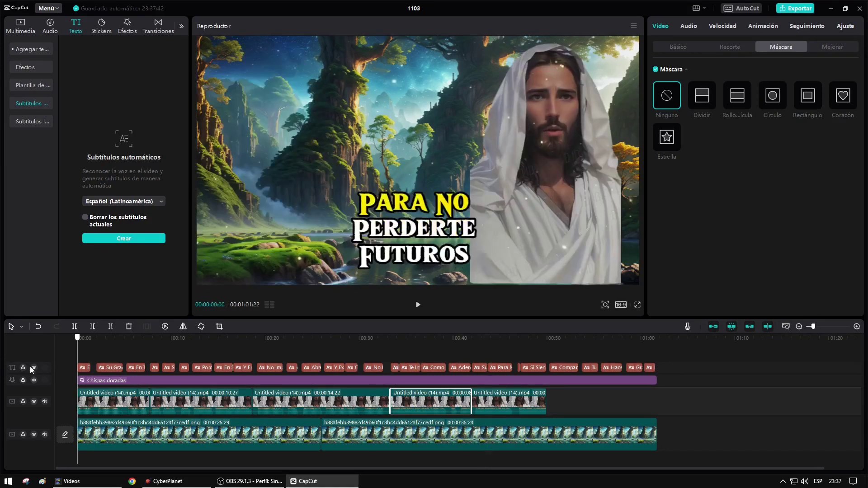
{"action": "left_click", "coordinate": [418, 305]}
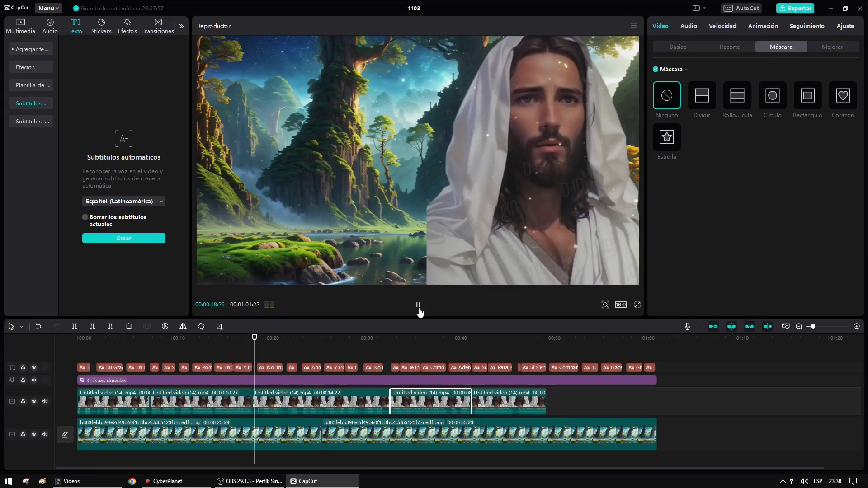
{"action": "left_click", "coordinate": [418, 308]}
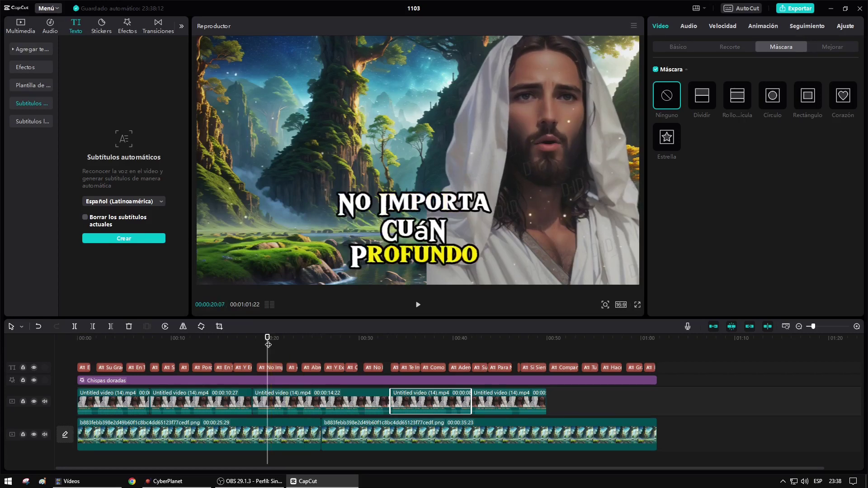
{"action": "left_click_drag", "start_coordinate": [78, 340], "coordinate": [421, 345]}
Split the second video segment, with the small figure, at 00:00:12:07.
{"action": "left_click_drag", "start_coordinate": [299, 345], "coordinate": [192, 360]}
{"action": "left_click", "coordinate": [201, 394]}
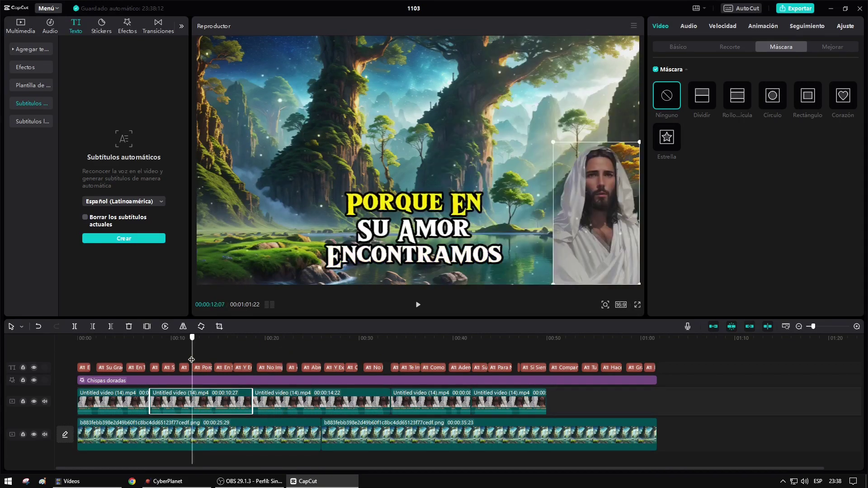
{"action": "left_click", "coordinate": [75, 326]}
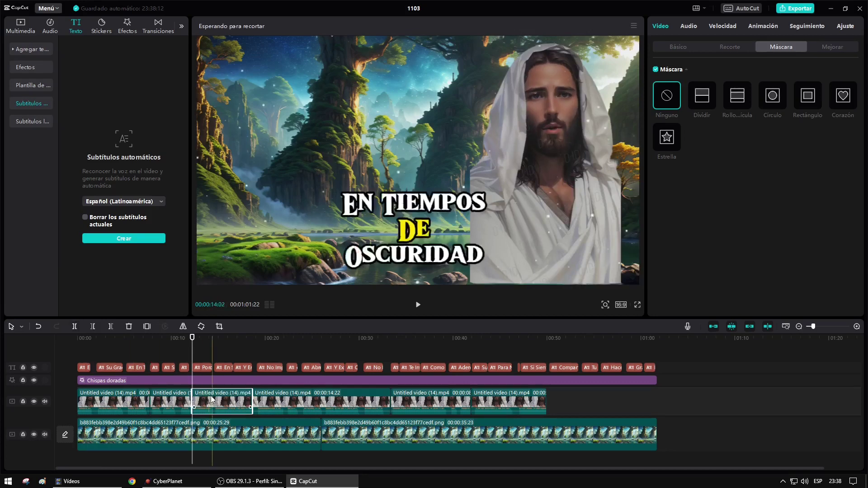
Set the saturation of the newly split third video segment to -50.
{"action": "left_click_drag", "start_coordinate": [197, 342], "coordinate": [213, 348]}
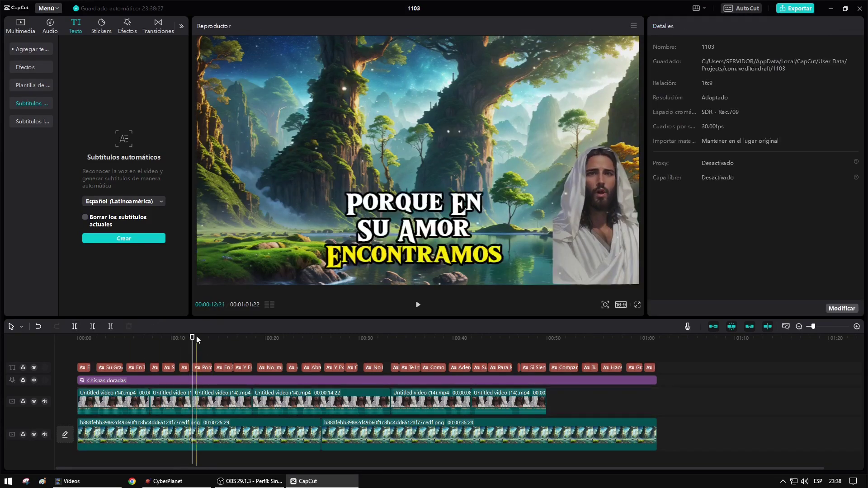
{"action": "left_click", "coordinate": [236, 398]}
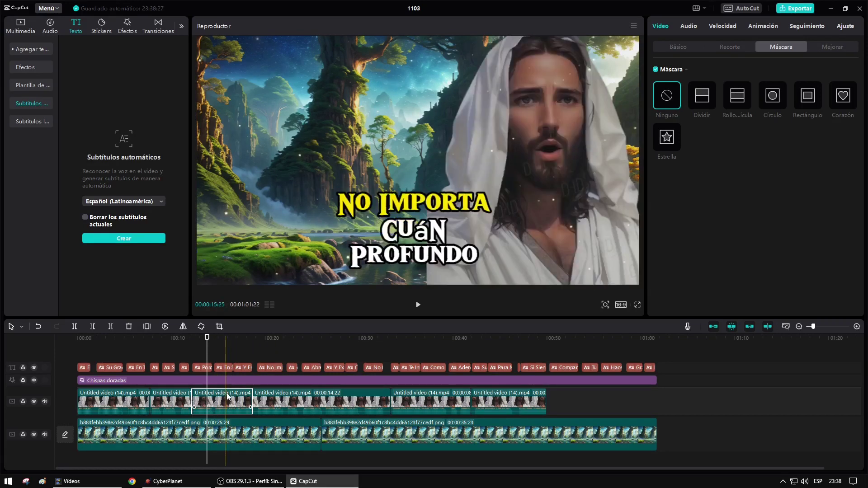
{"action": "left_click", "coordinate": [843, 27]}
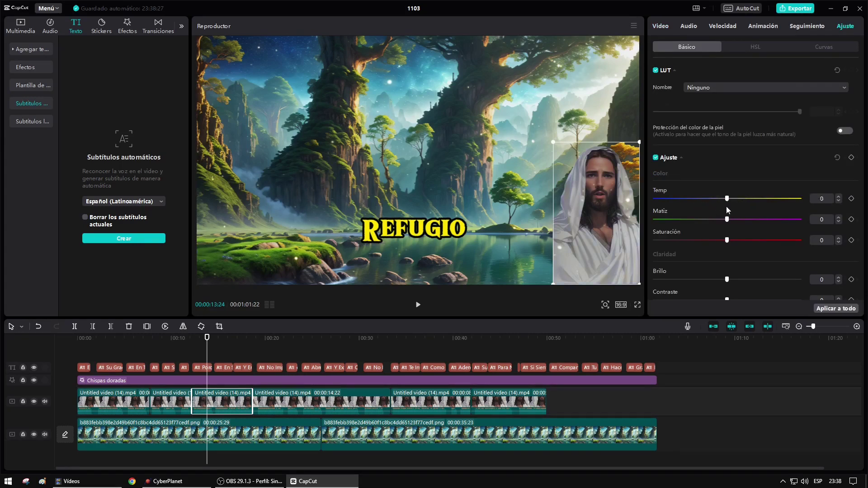
{"action": "scroll", "coordinate": [727, 265], "scroll_direction": "down", "scroll_amount": 5}
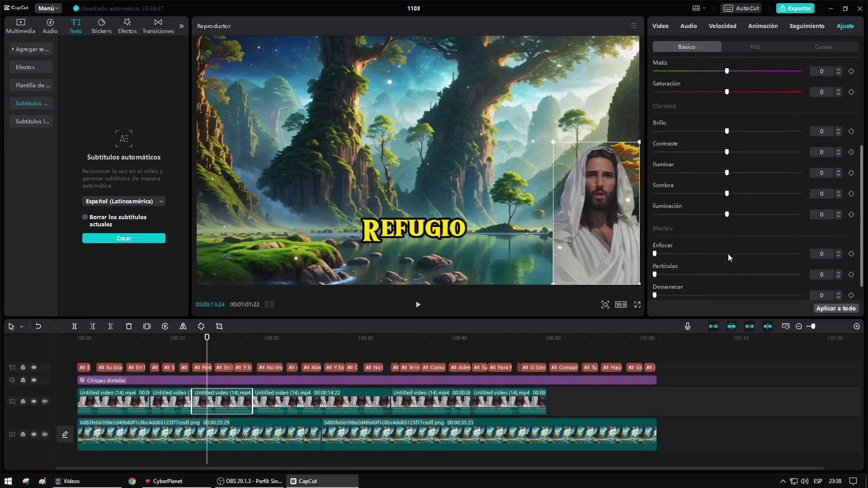
{"action": "left_click_drag", "start_coordinate": [725, 98], "coordinate": [633, 106]}
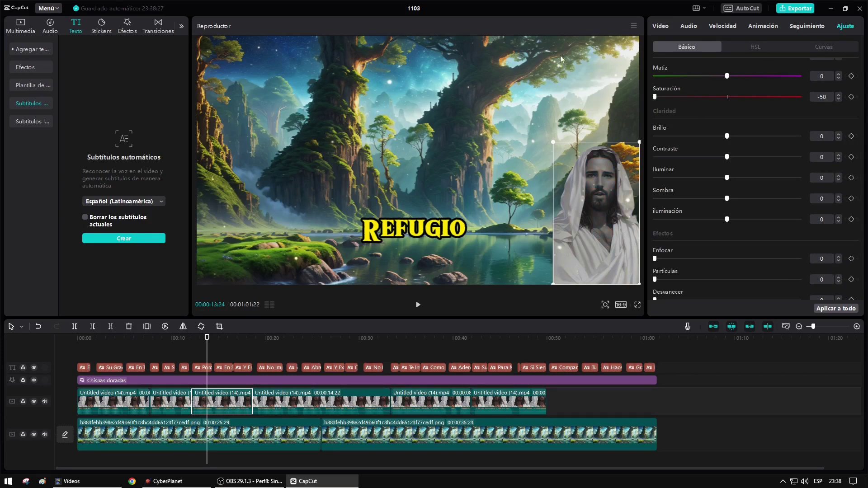
Play the passage around 00:00:12 to check the change from colour to grey on the small figure.
{"action": "key", "text": "Left"}
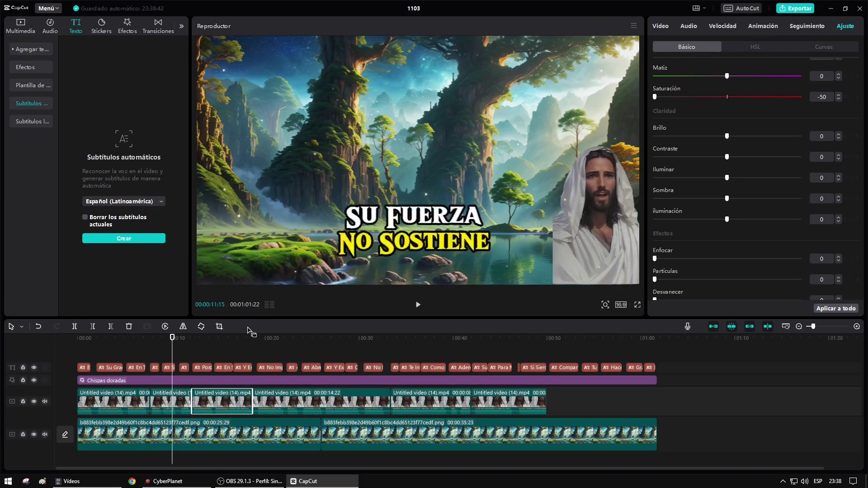
{"action": "left_click", "coordinate": [418, 306]}
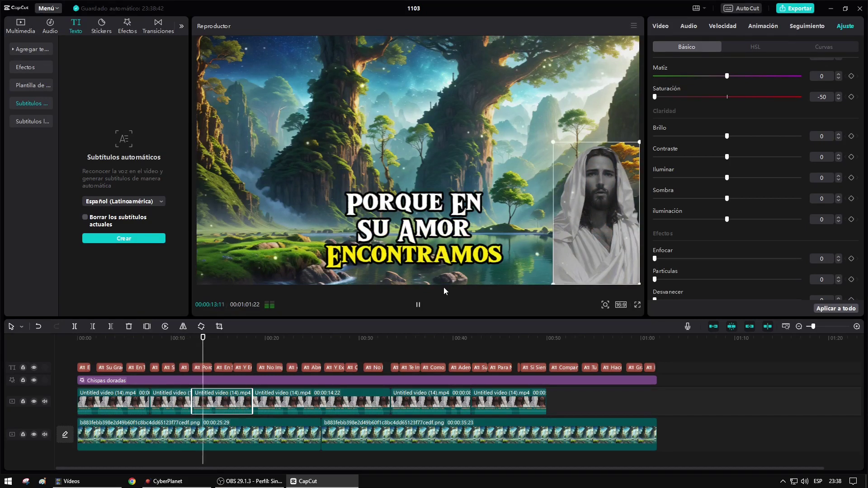
{"action": "left_click", "coordinate": [420, 306]}
Split the enlarged-figure segment at about 00:00:26 and set the saturation of its second part to -49.
{"action": "left_click", "coordinate": [320, 346]}
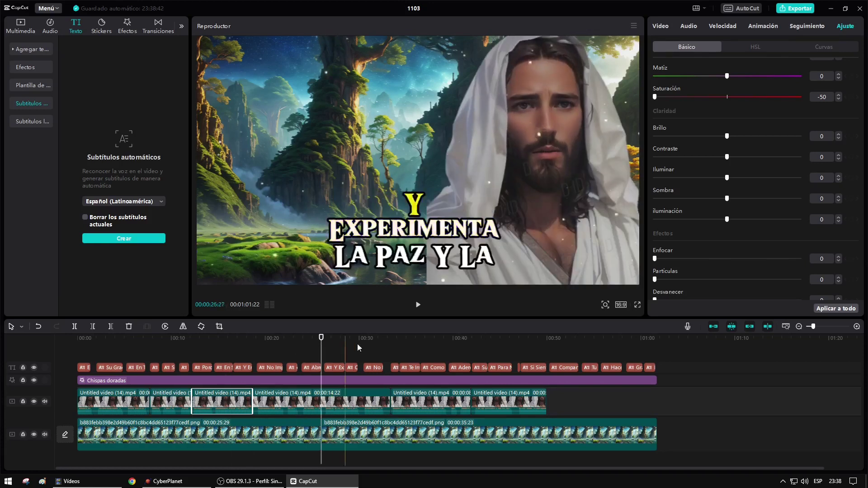
{"action": "left_click", "coordinate": [337, 400]}
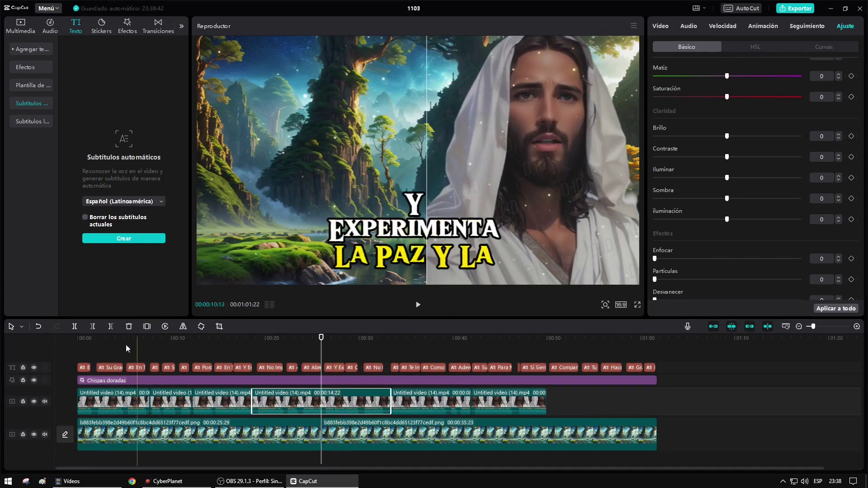
{"action": "left_click", "coordinate": [75, 326]}
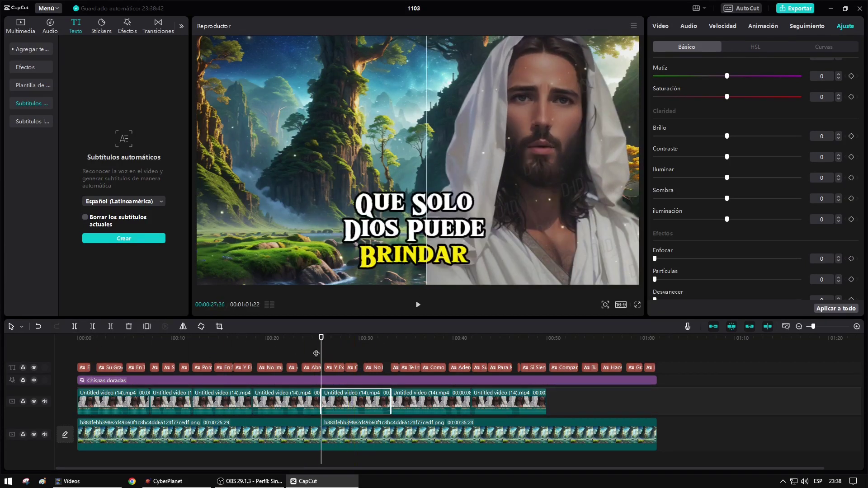
{"action": "left_click", "coordinate": [341, 353]}
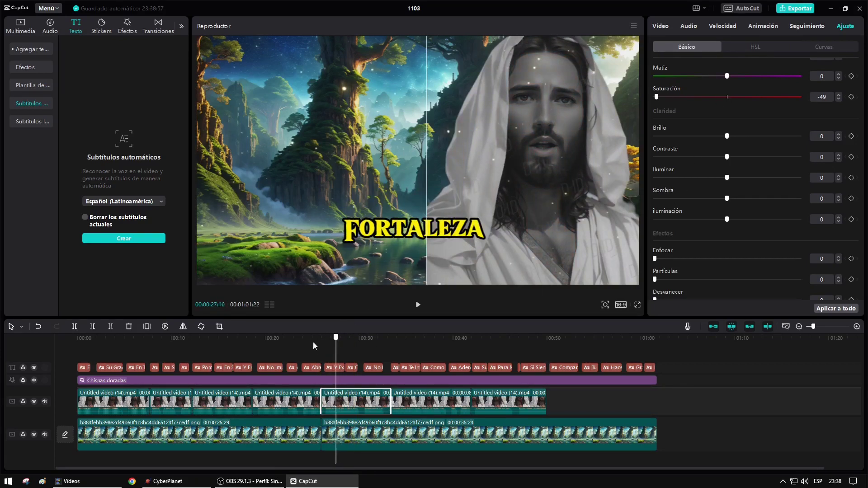
Play the enlarged-figure passage from about 00:00:18 to check its change to grey.
{"action": "left_click", "coordinate": [249, 347]}
{"action": "left_click", "coordinate": [418, 305]}
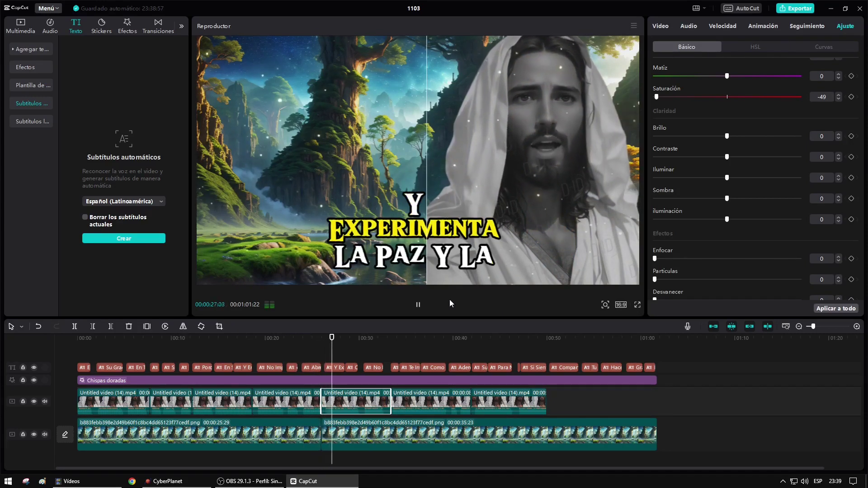
{"action": "left_click", "coordinate": [419, 305]}
Apply the combined animation Zoom 1 to the first video segment.
{"action": "left_click_drag", "start_coordinate": [334, 392], "coordinate": [158, 392]}
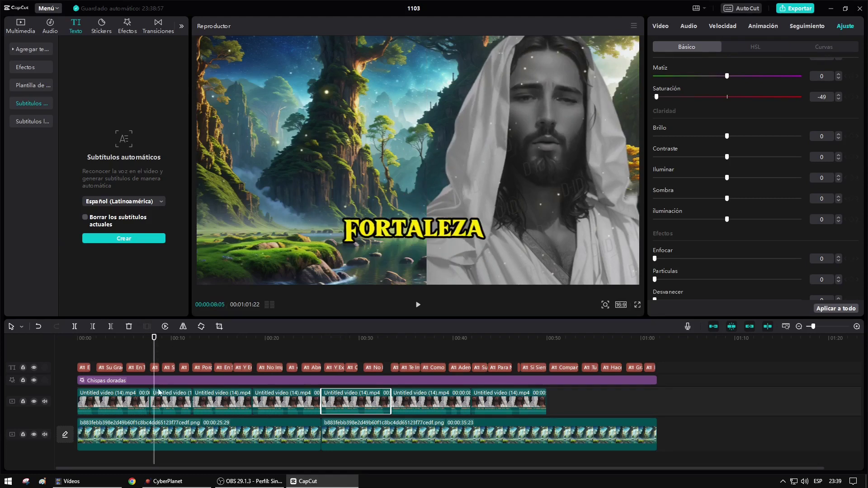
{"action": "left_click", "coordinate": [148, 391]}
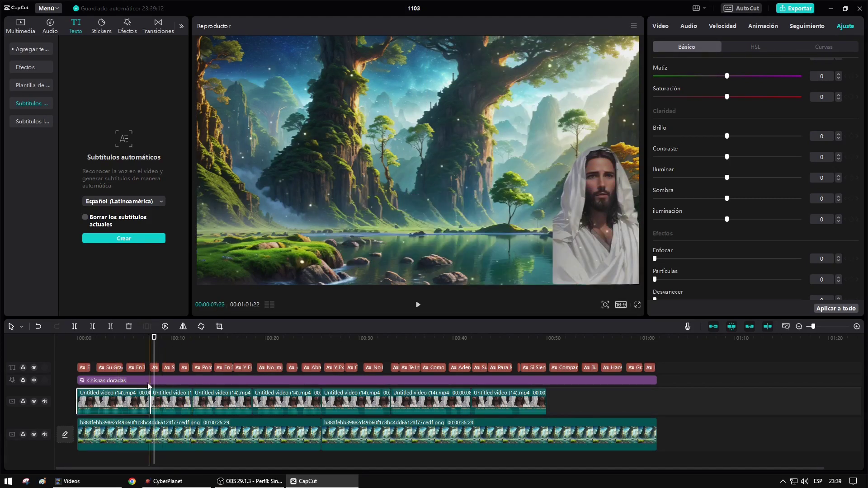
{"action": "left_click_drag", "start_coordinate": [154, 355], "coordinate": [118, 355]}
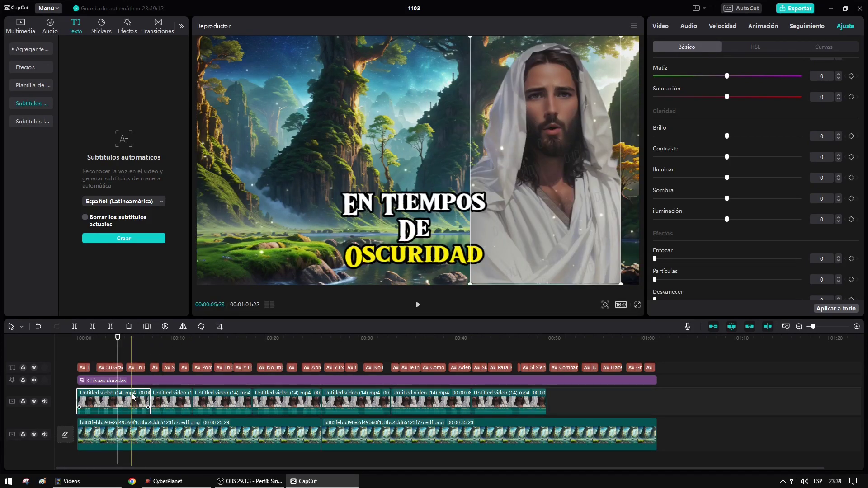
{"action": "left_click", "coordinate": [661, 26]}
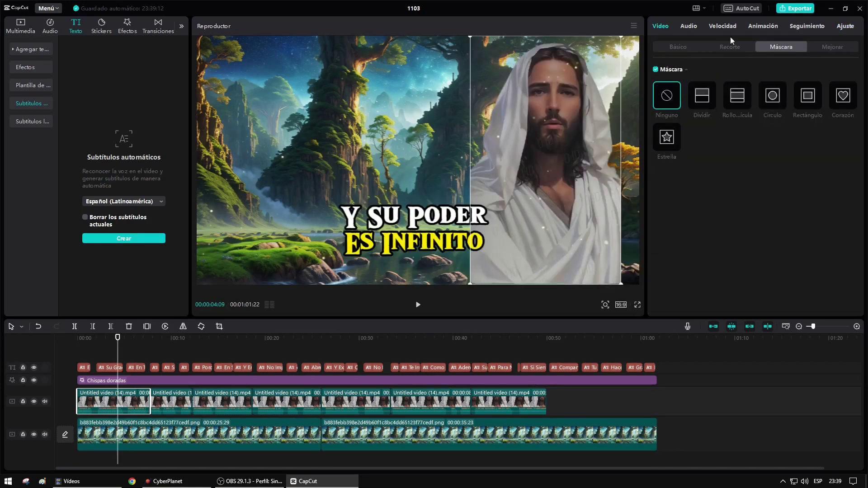
{"action": "left_click", "coordinate": [778, 27]}
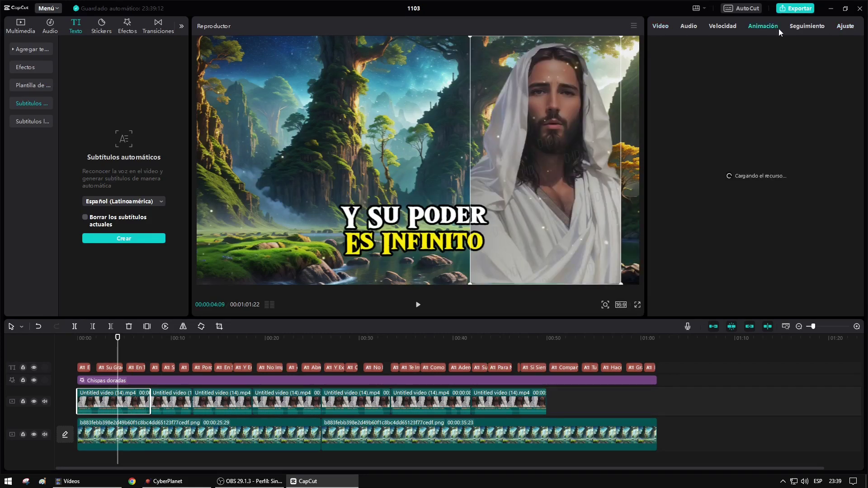
{"action": "left_click", "coordinate": [821, 48]}
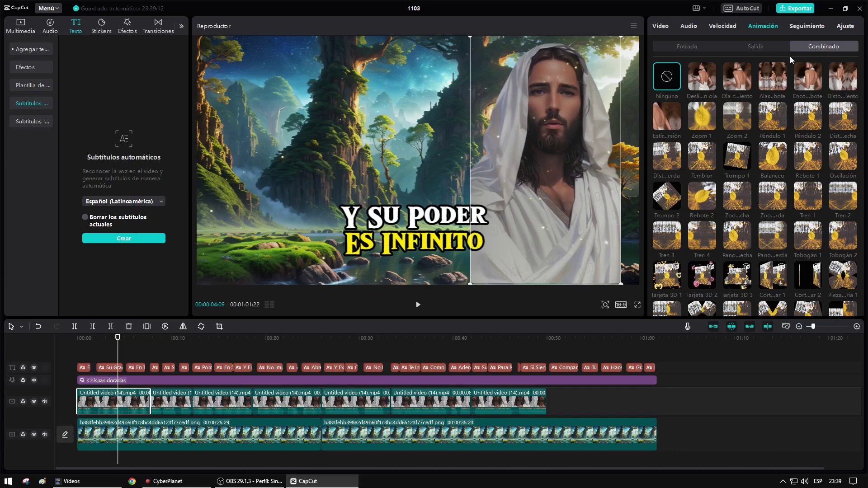
{"action": "left_click", "coordinate": [703, 120]}
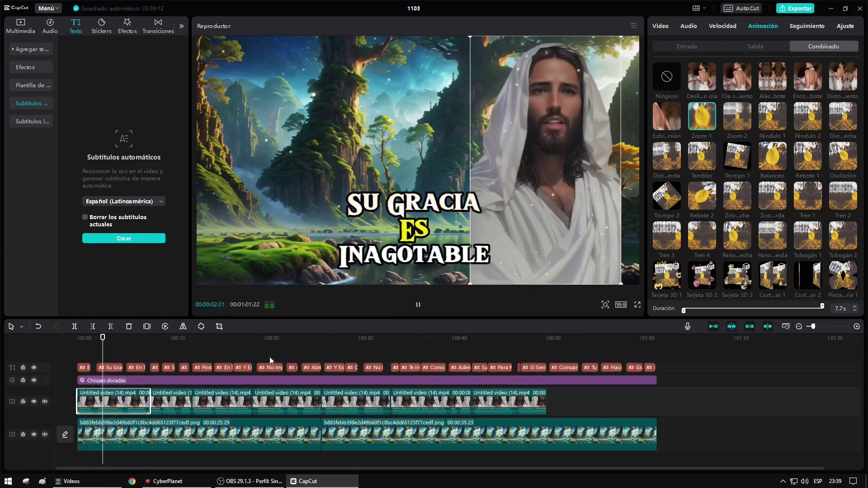
Apply the combined animation Dist…erda to the grey small-figure segment and Balanceo to the grey enlarged-figure segment.
{"action": "left_click", "coordinate": [223, 401]}
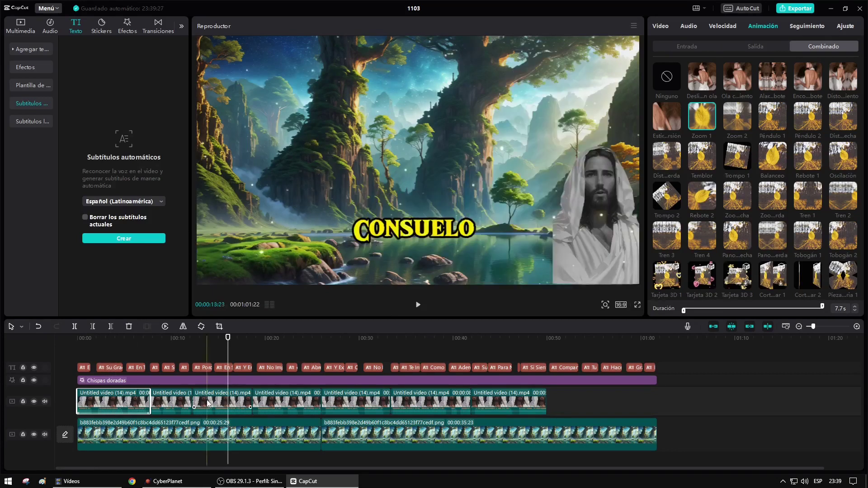
{"action": "left_click", "coordinate": [655, 159]}
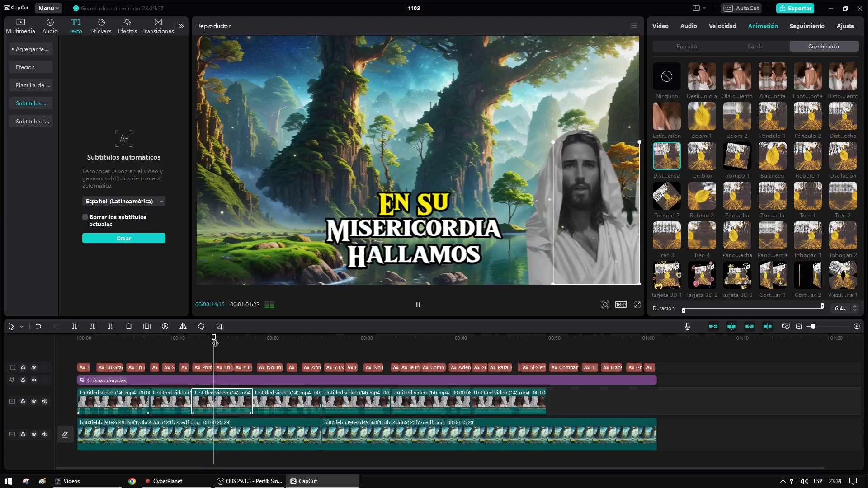
{"action": "left_click", "coordinate": [362, 401]}
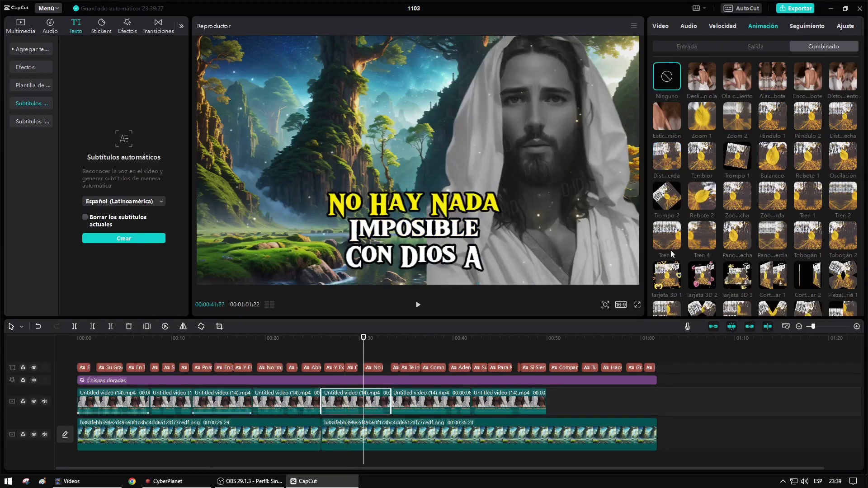
{"action": "left_click", "coordinate": [774, 166]}
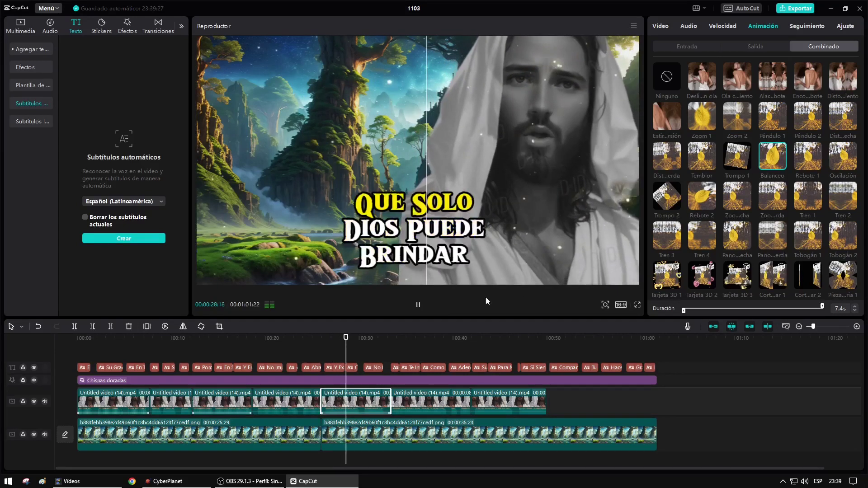
{"action": "left_click", "coordinate": [418, 306]}
{"action": "left_click_drag", "start_coordinate": [356, 340], "coordinate": [449, 301]}
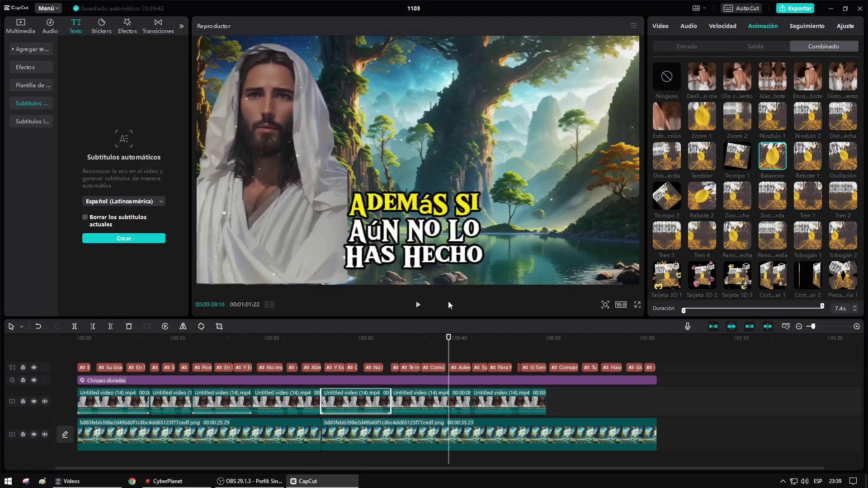